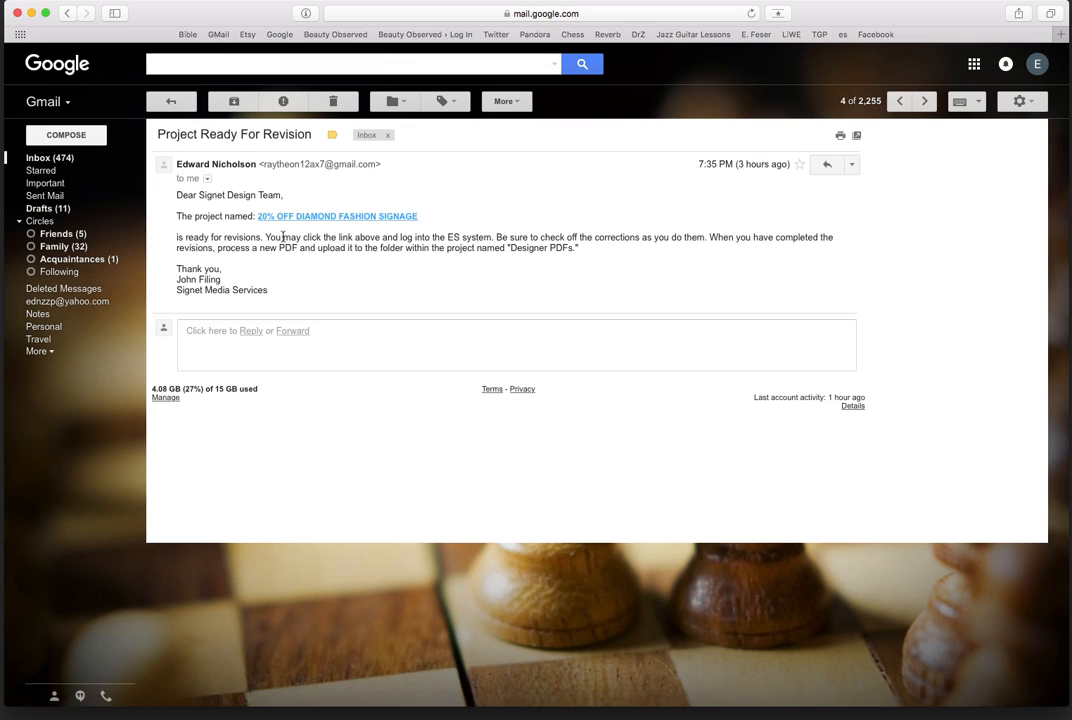
# Follow the revision email's 20% OFF DIAMOND FASHION SIGNAGE link to the Signet login page.
pyautogui.click(390, 217)
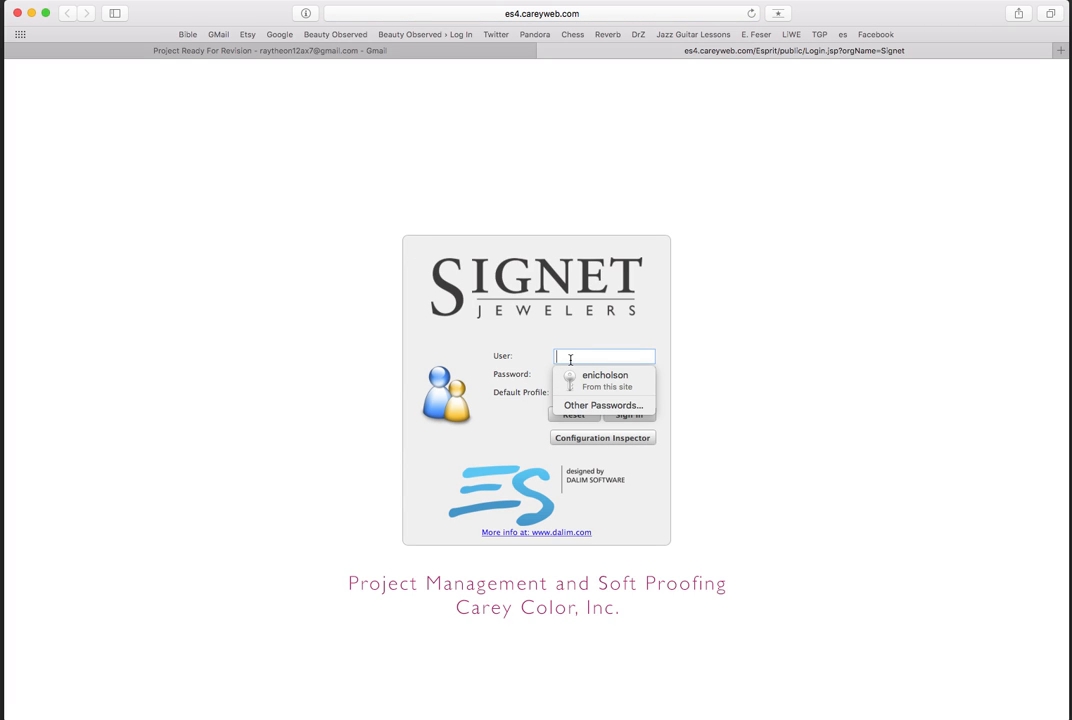
# Sign in to Signet with the account user name and password, declining Safari's password save.
pyautogui.write('a')
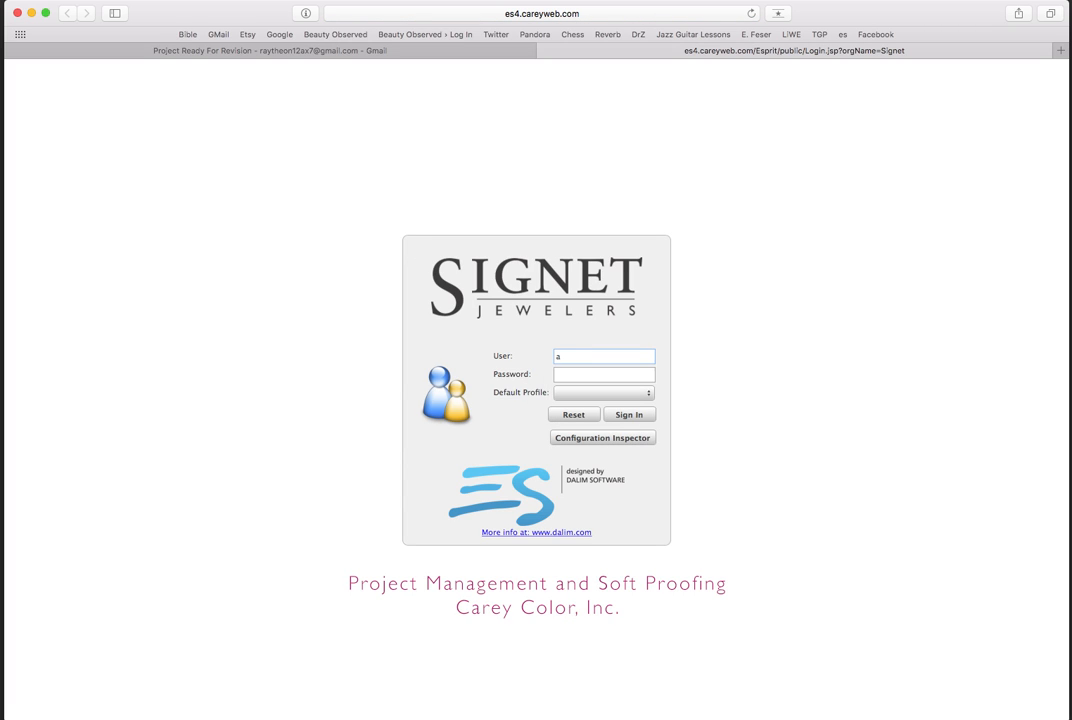
pyautogui.write('sweress')
pyautogui.press('Tab')
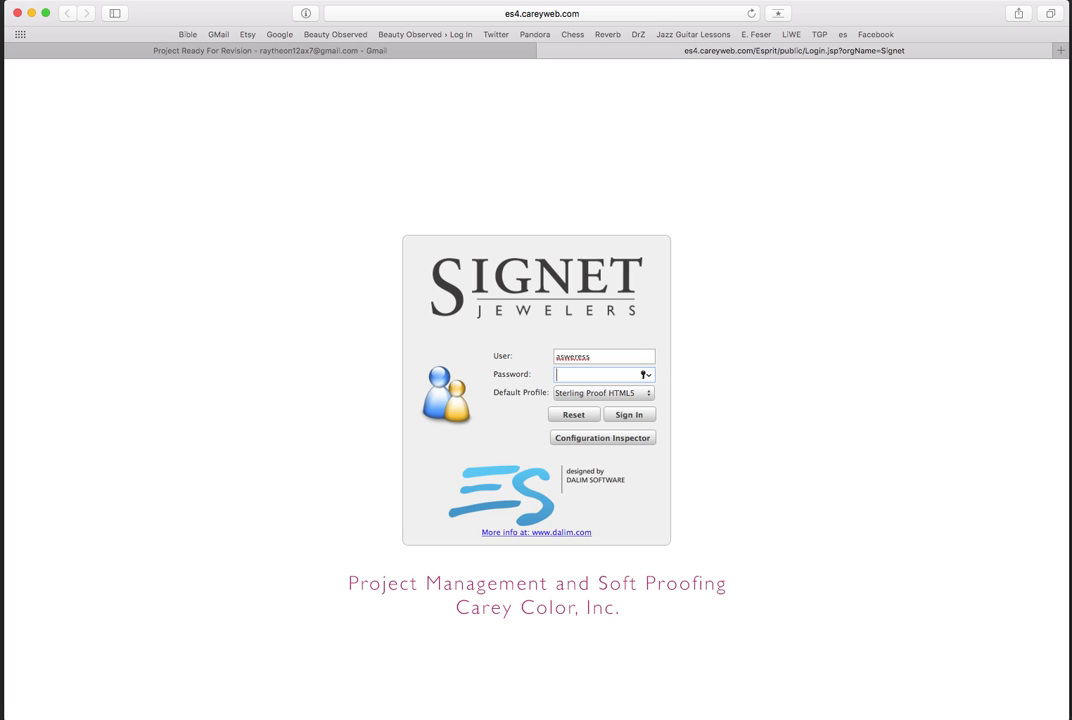
pyautogui.write('••••••••')
pyautogui.click(637, 414)
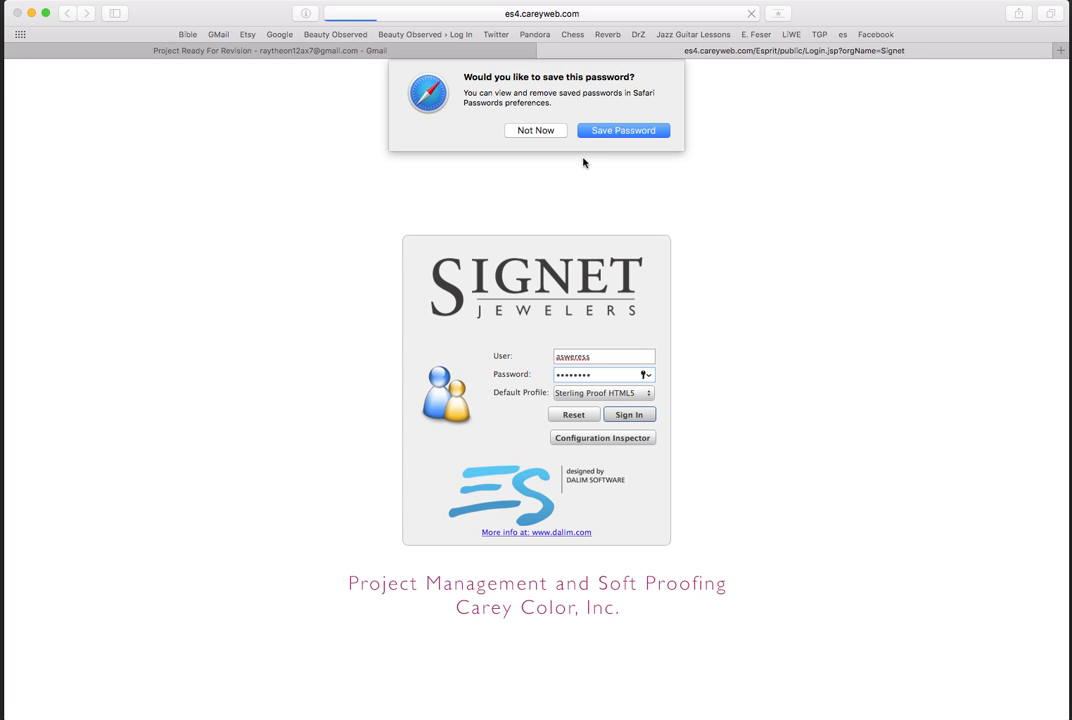
pyautogui.click(536, 130)
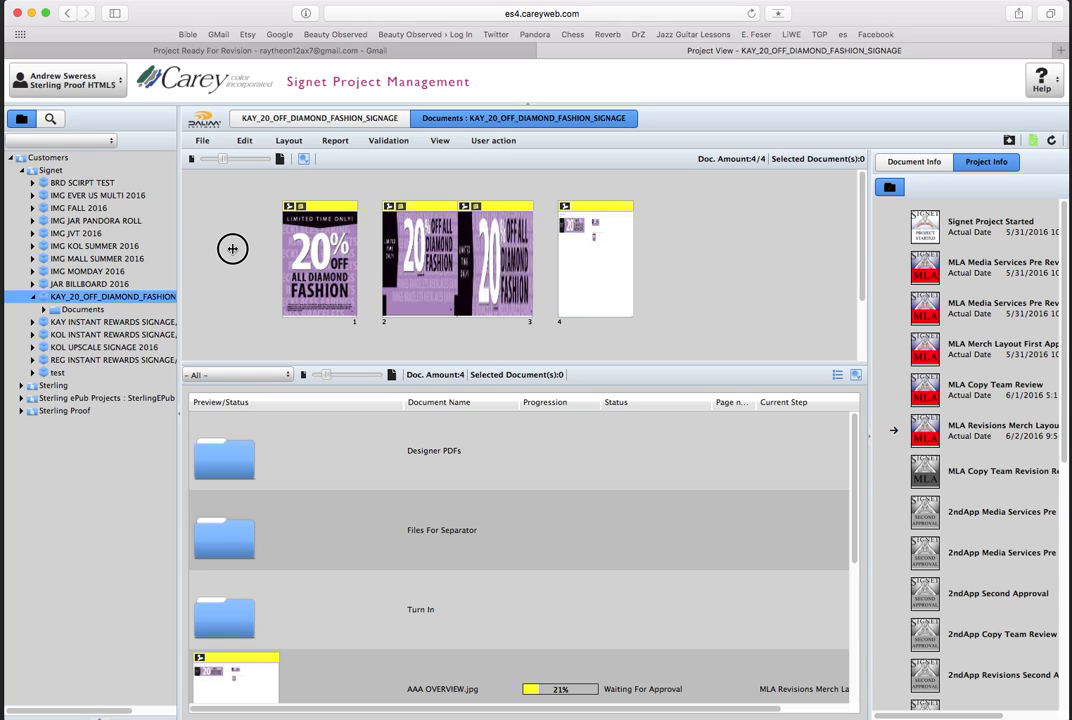
pyautogui.click(594, 272)
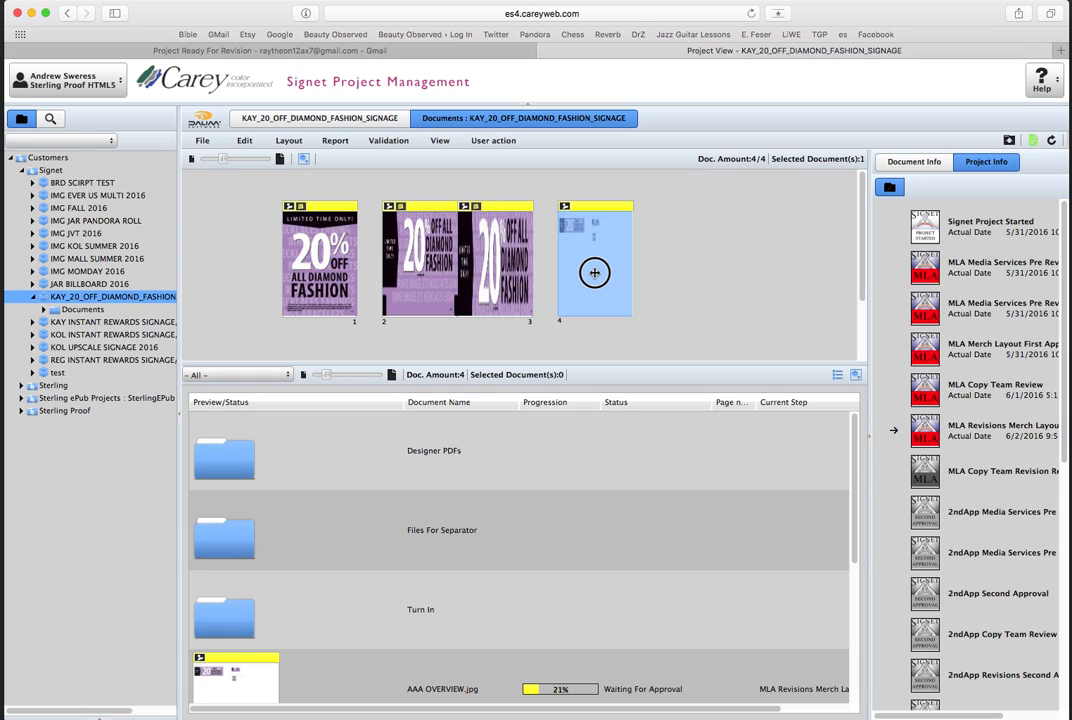
pyautogui.moveTo(594, 272)
pyautogui.click(562, 459)
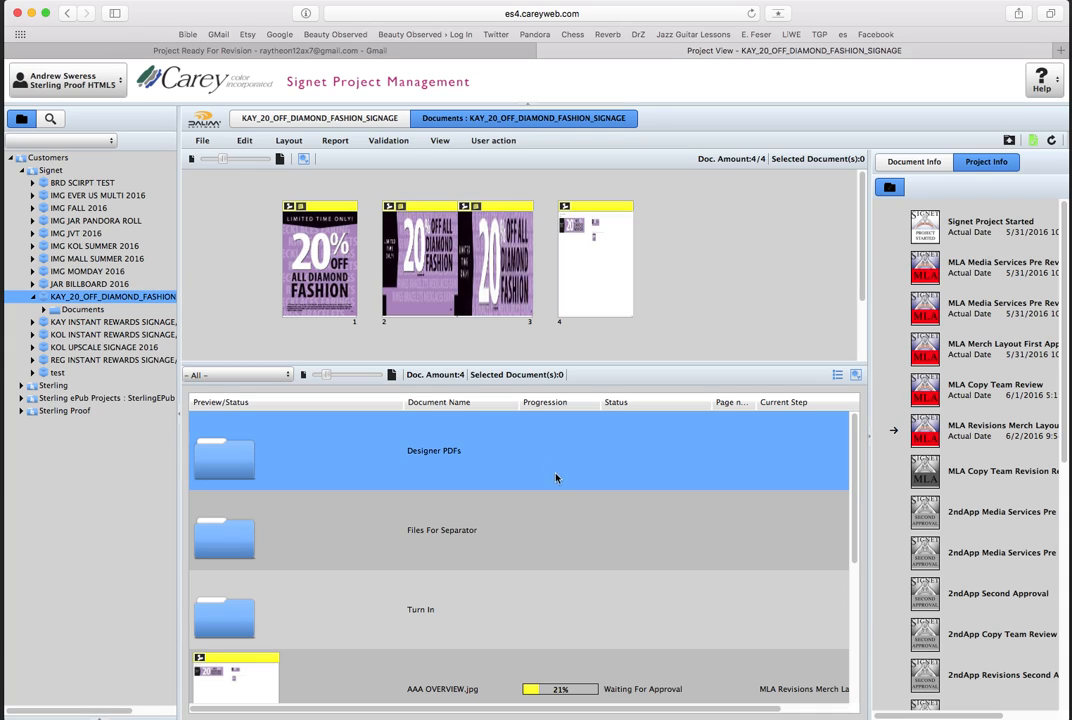
pyautogui.click(497, 534)
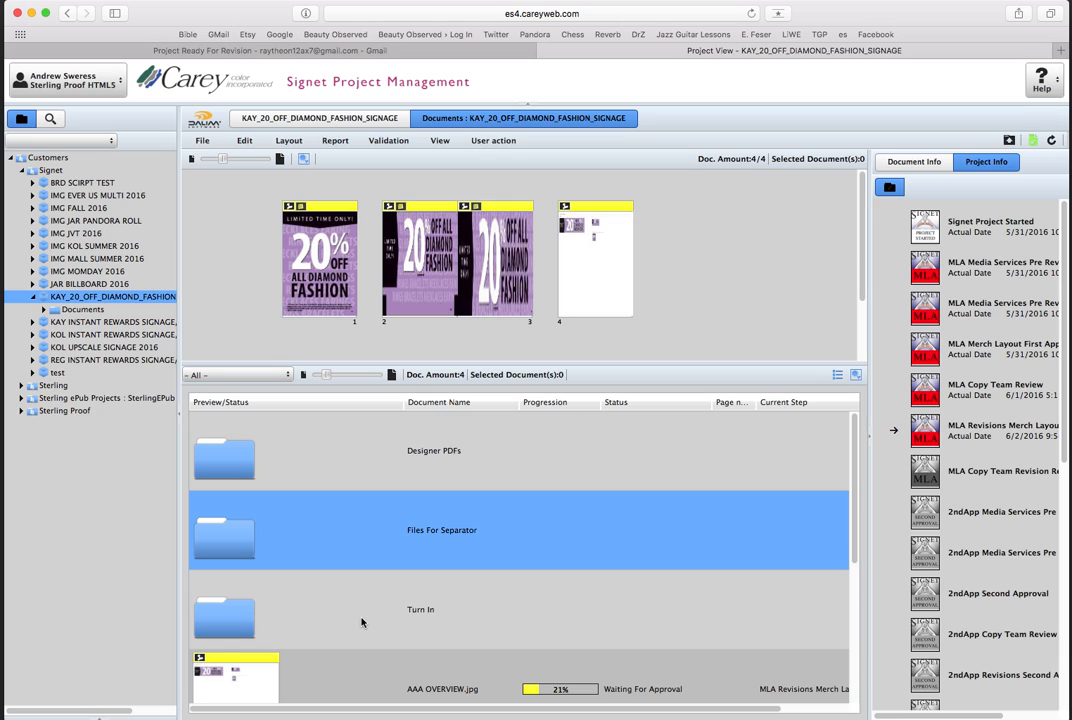
pyautogui.moveTo(362, 622); pyautogui.dragTo(548, 581)
pyautogui.scroll(-5, 548, 581)
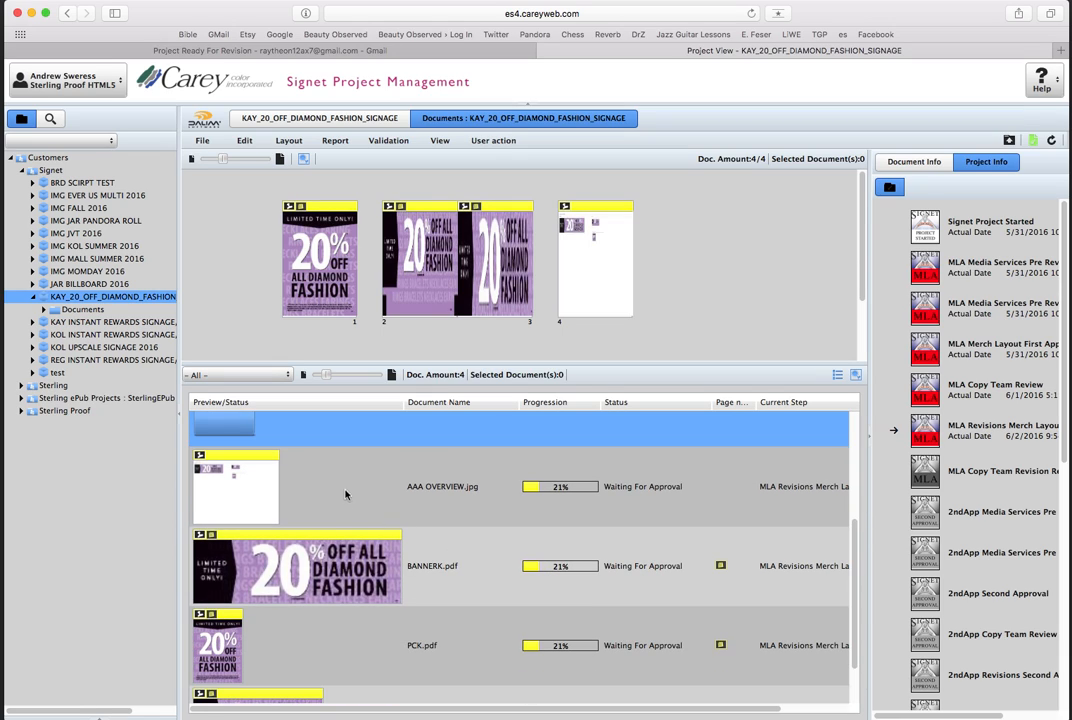
pyautogui.scroll(-3, 320, 510)
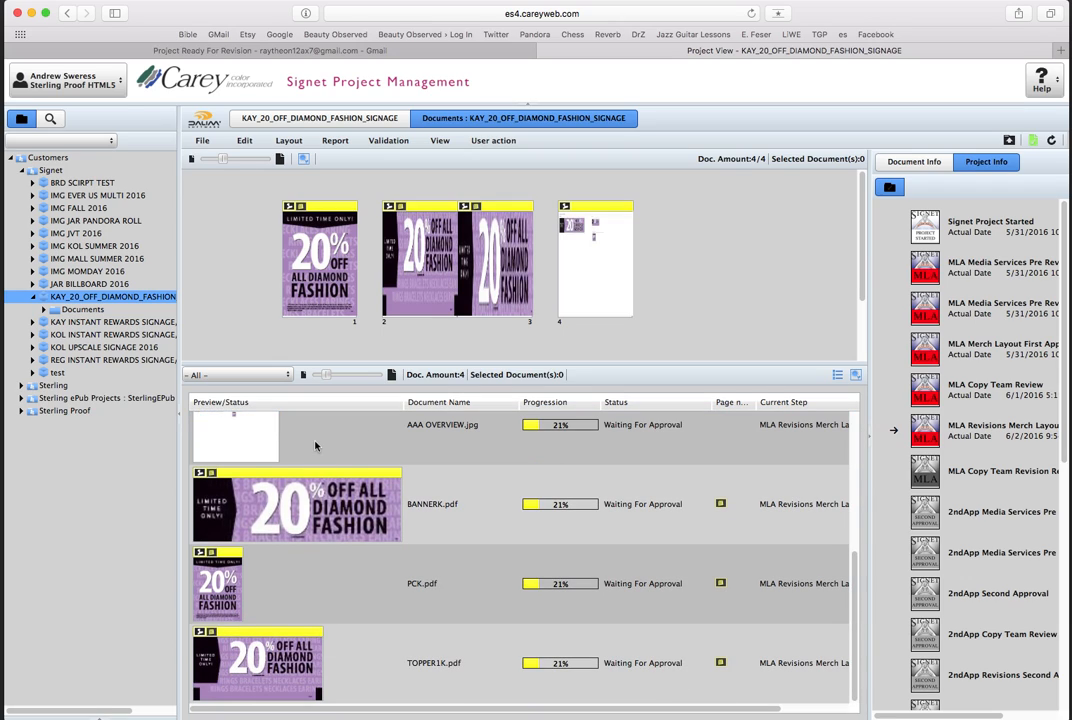
pyautogui.scroll(1, 315, 446)
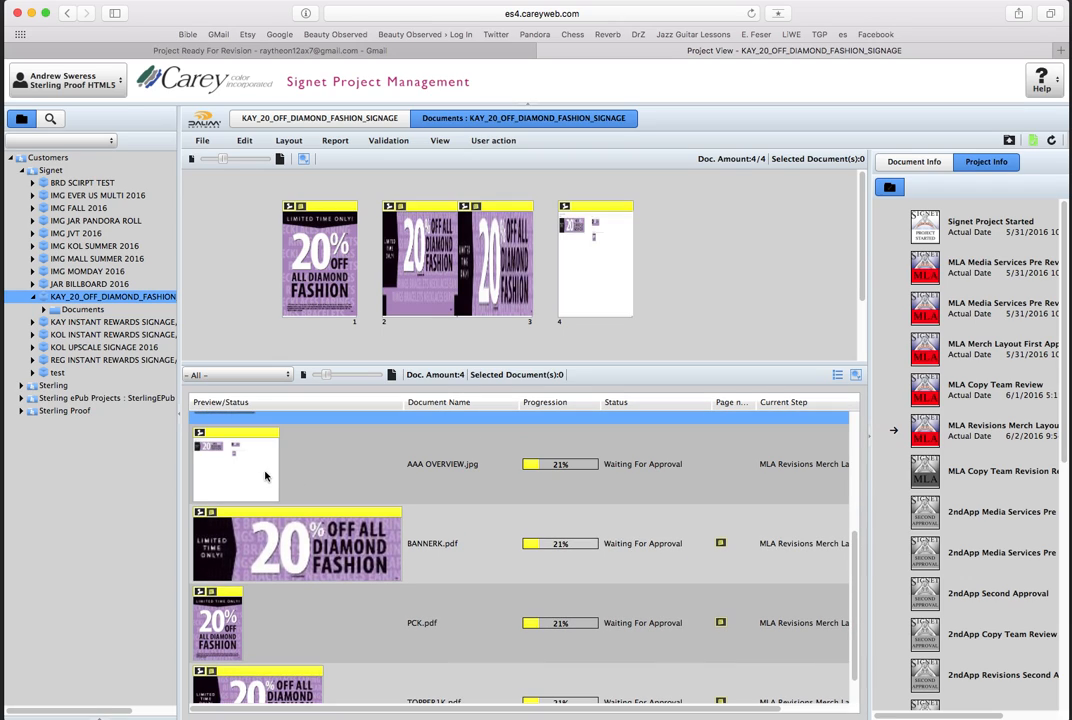
pyautogui.scroll(-1, 268, 470)
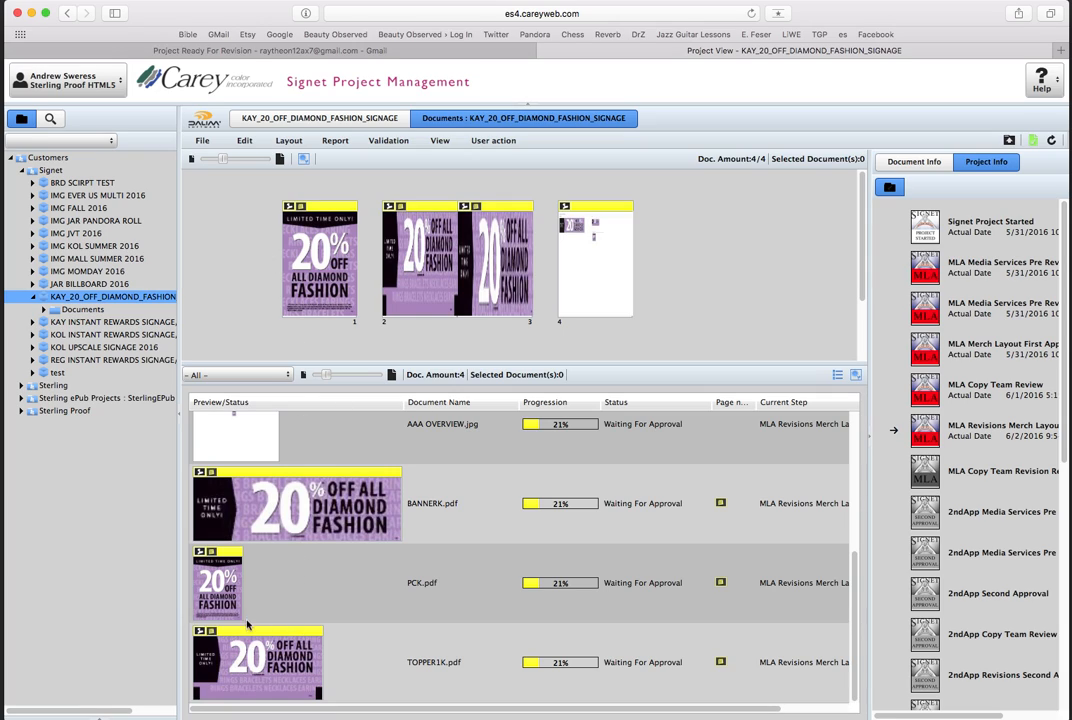
pyautogui.click(218, 560)
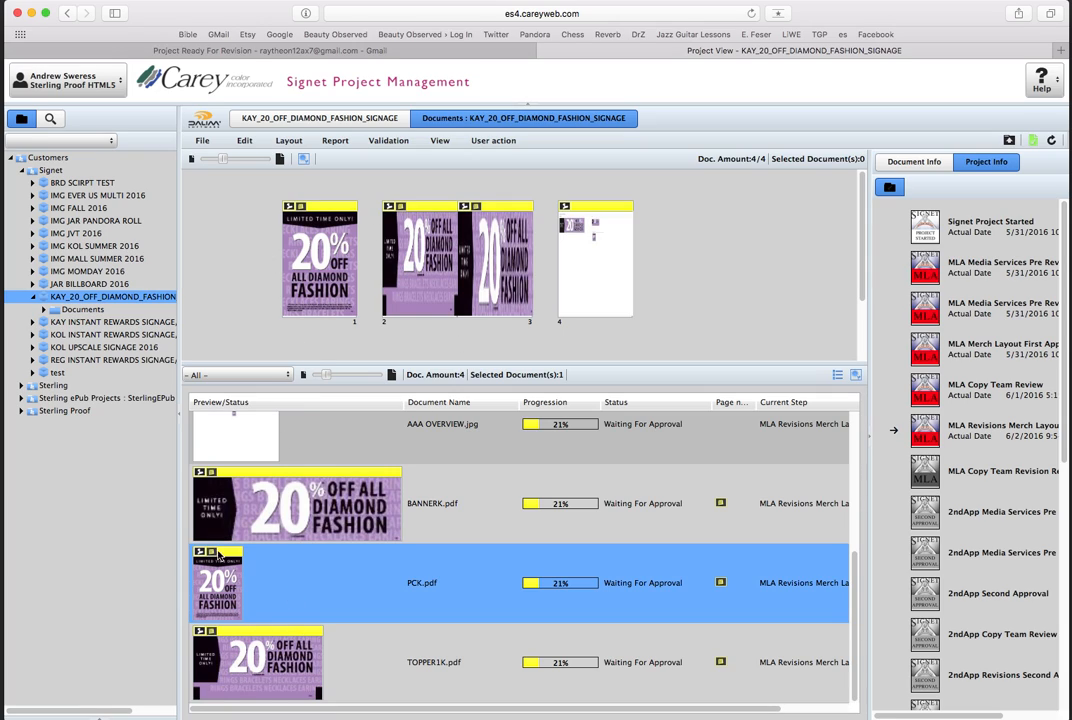
pyautogui.click(222, 585)
pyautogui.click(336, 261)
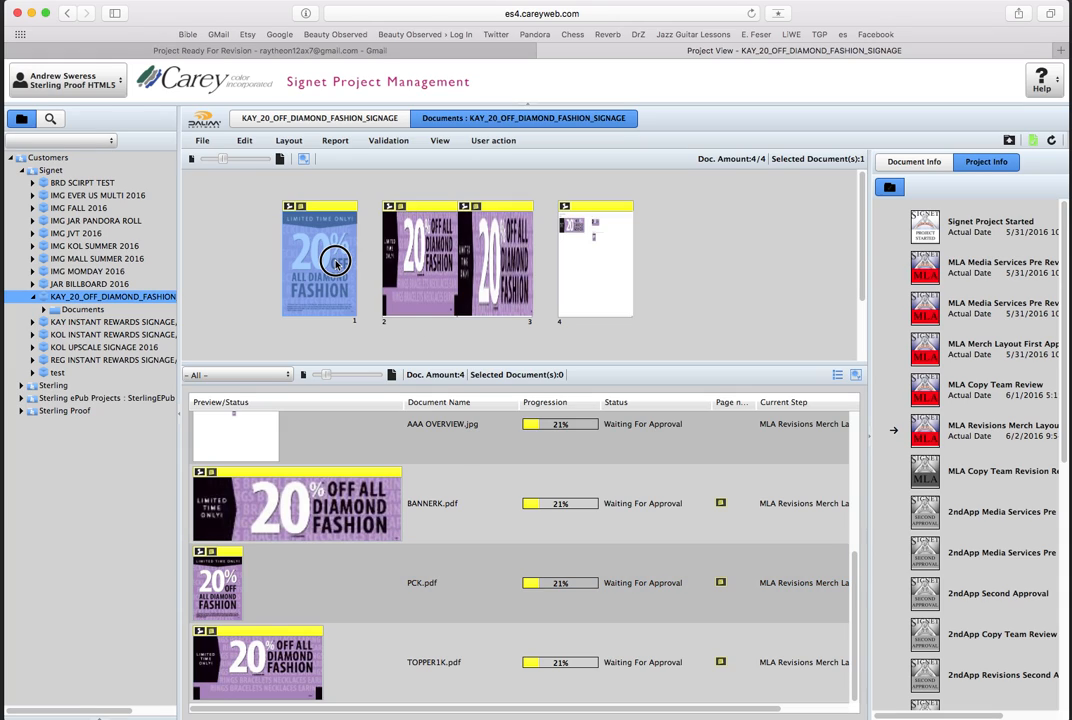
pyautogui.moveTo(336, 261)
pyautogui.moveTo(235, 226); pyautogui.dragTo(703, 327)
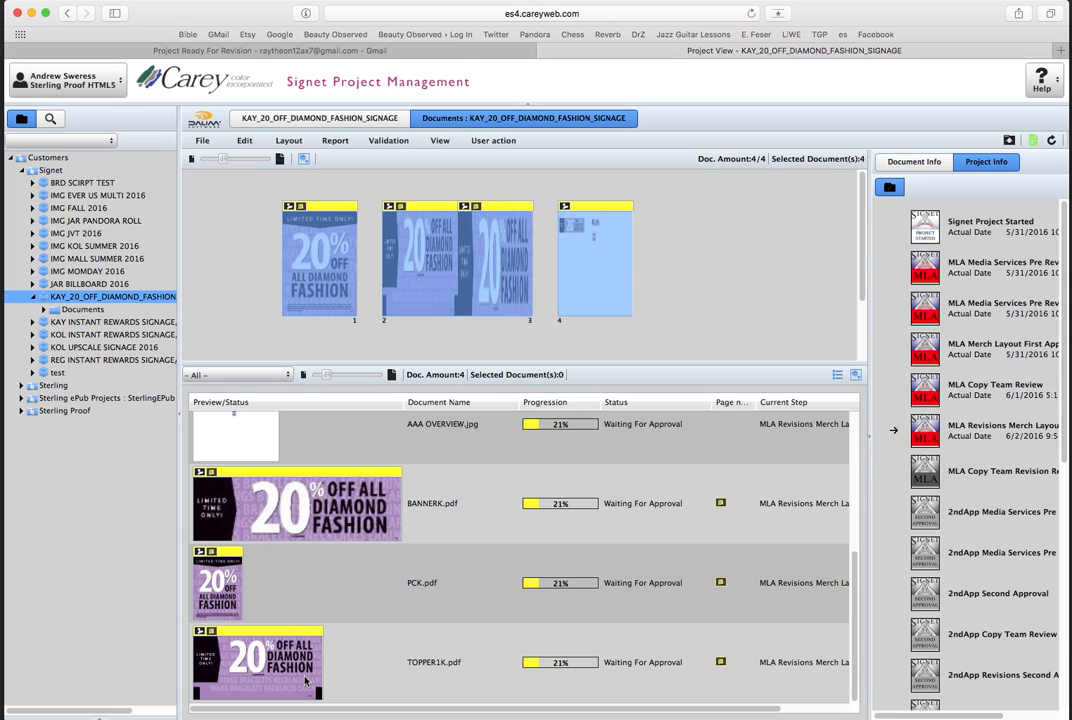
pyautogui.click(350, 662)
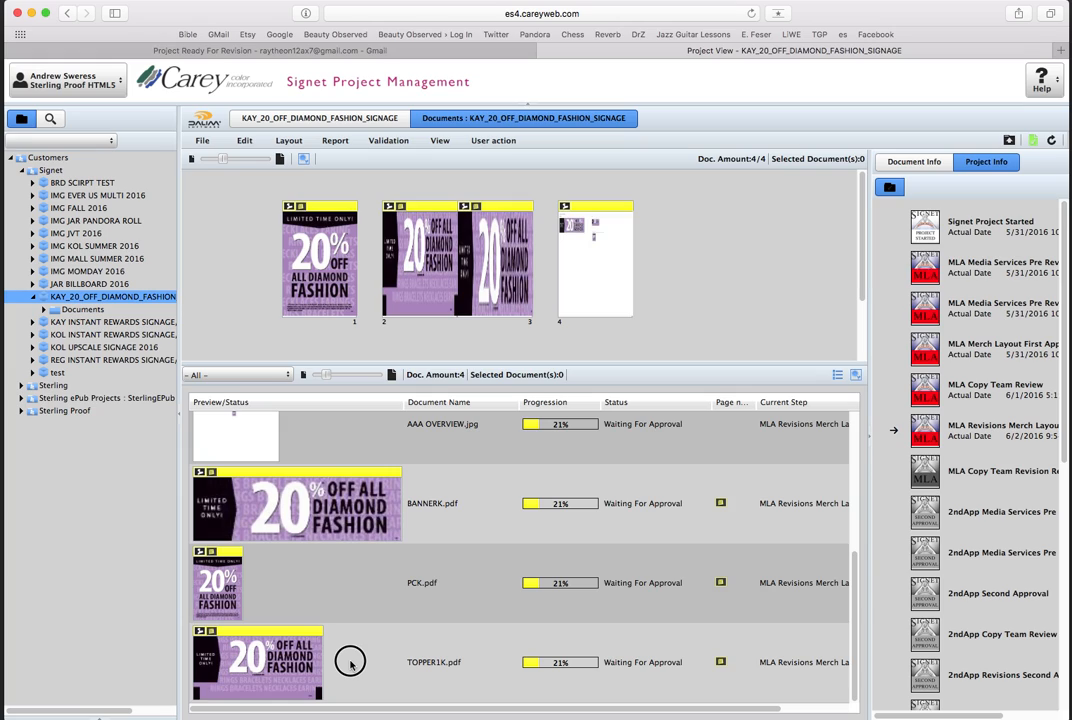
pyautogui.click(324, 594)
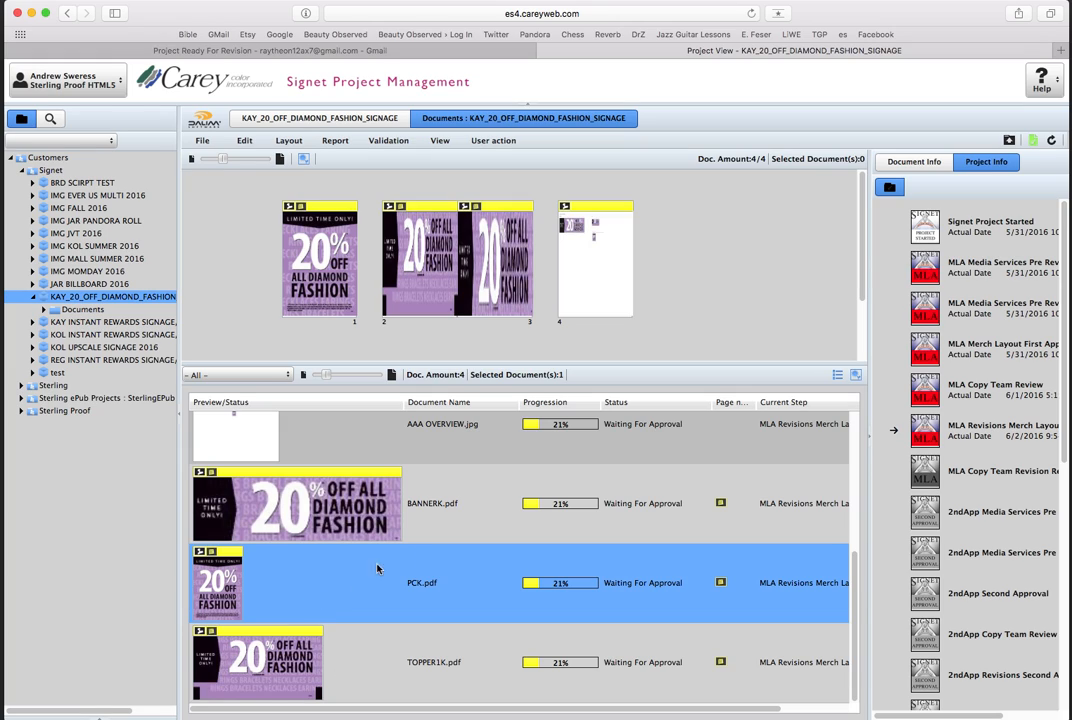
pyautogui.click(739, 290)
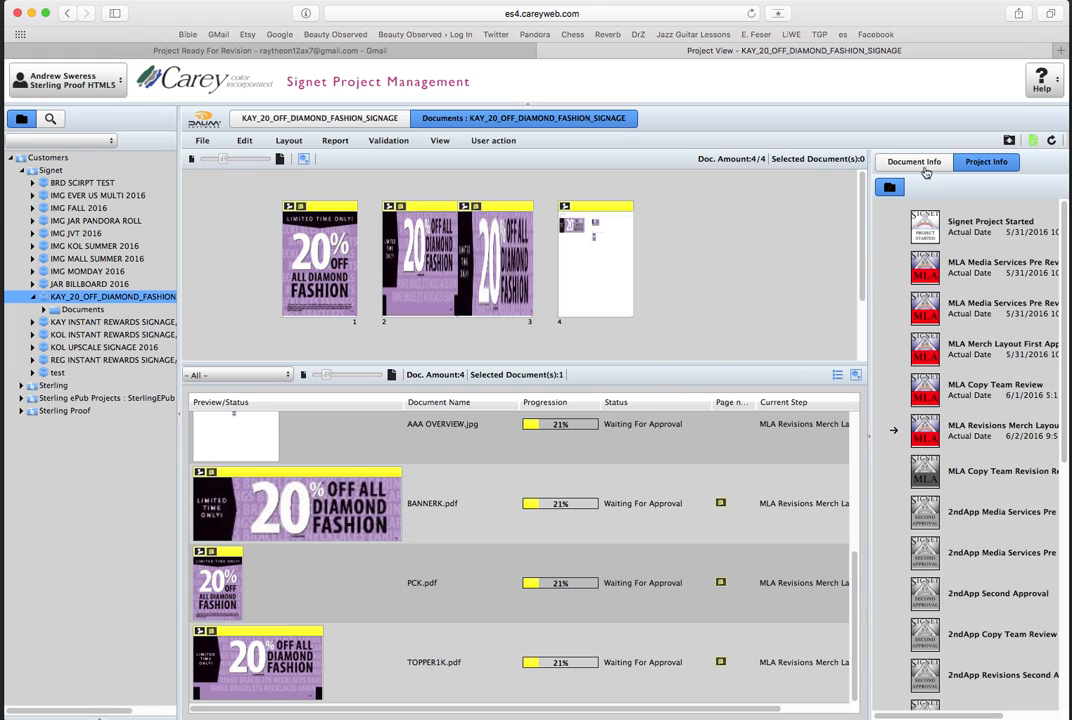
pyautogui.click(887, 228)
pyautogui.click(991, 164)
pyautogui.moveTo(870, 413); pyautogui.dragTo(722, 416)
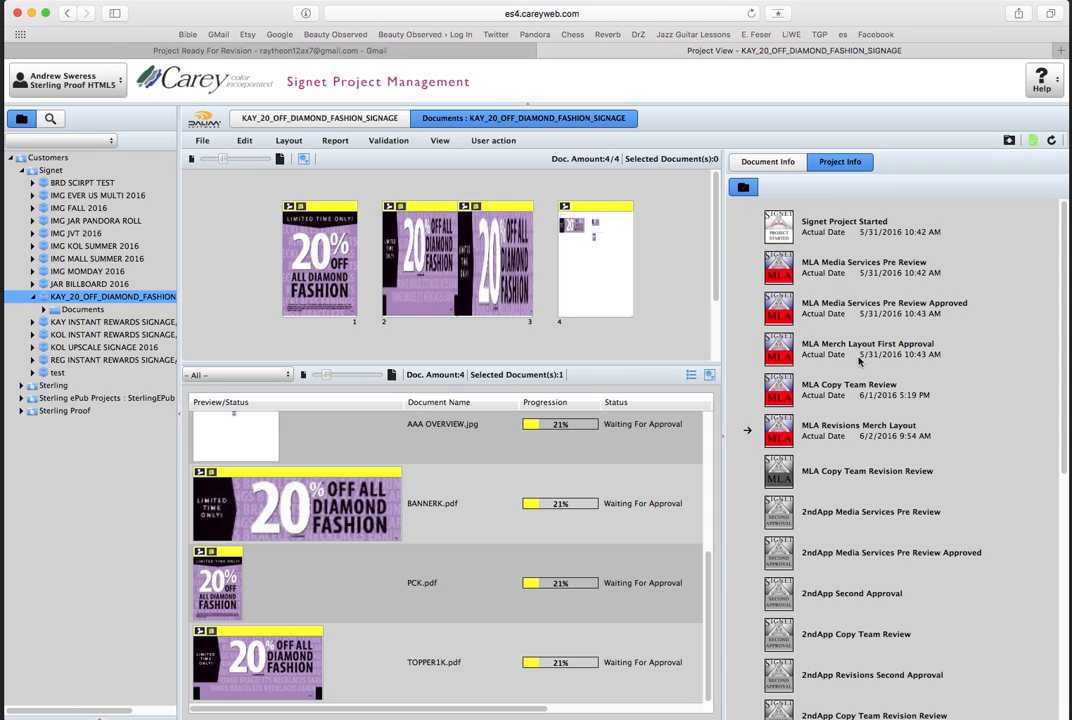
pyautogui.scroll(-2, 885, 372)
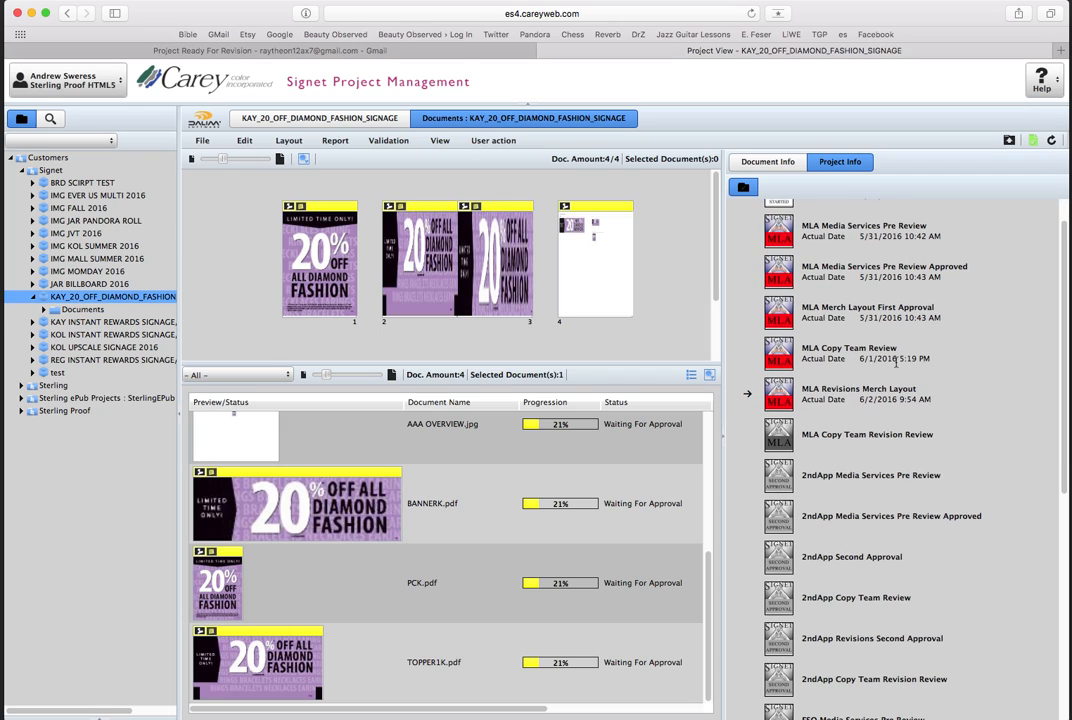
pyautogui.moveTo(772, 358)
pyautogui.moveTo(785, 400)
pyautogui.moveTo(773, 437)
pyautogui.moveTo(723, 358); pyautogui.dragTo(861, 352)
pyautogui.scroll(-5, 989, 360)
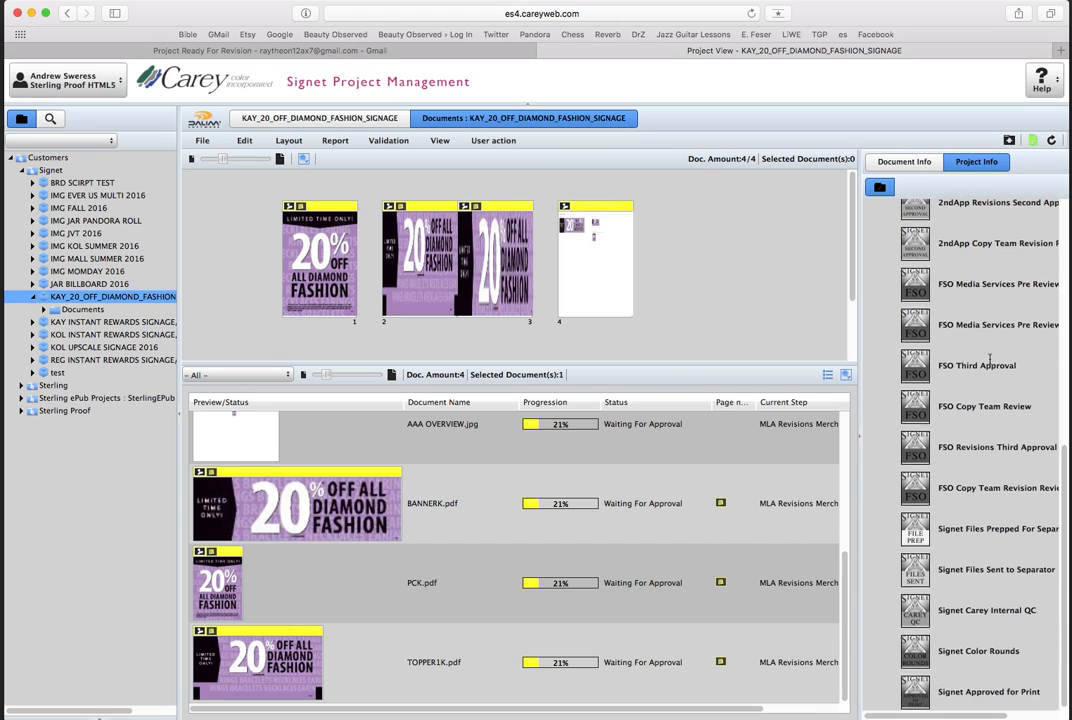
pyautogui.moveTo(1065, 510); pyautogui.dragTo(1060, 230)
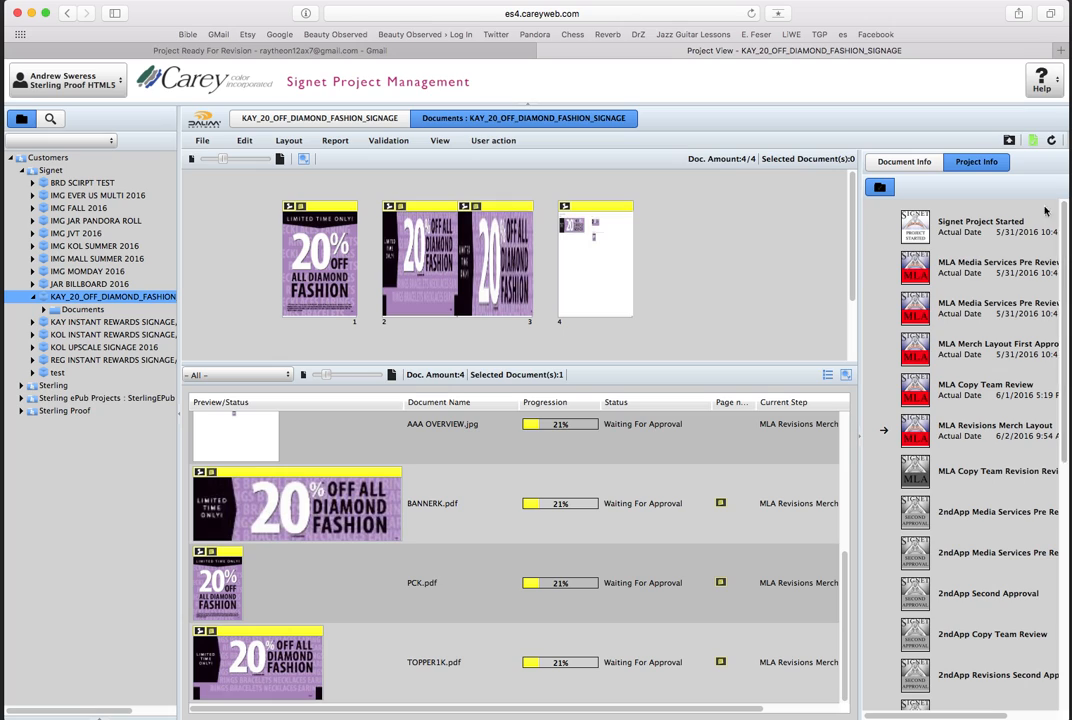
# Inspect workflow step reviewer details and banner page 3, then deselect the document thumbnails.
pyautogui.click(910, 163)
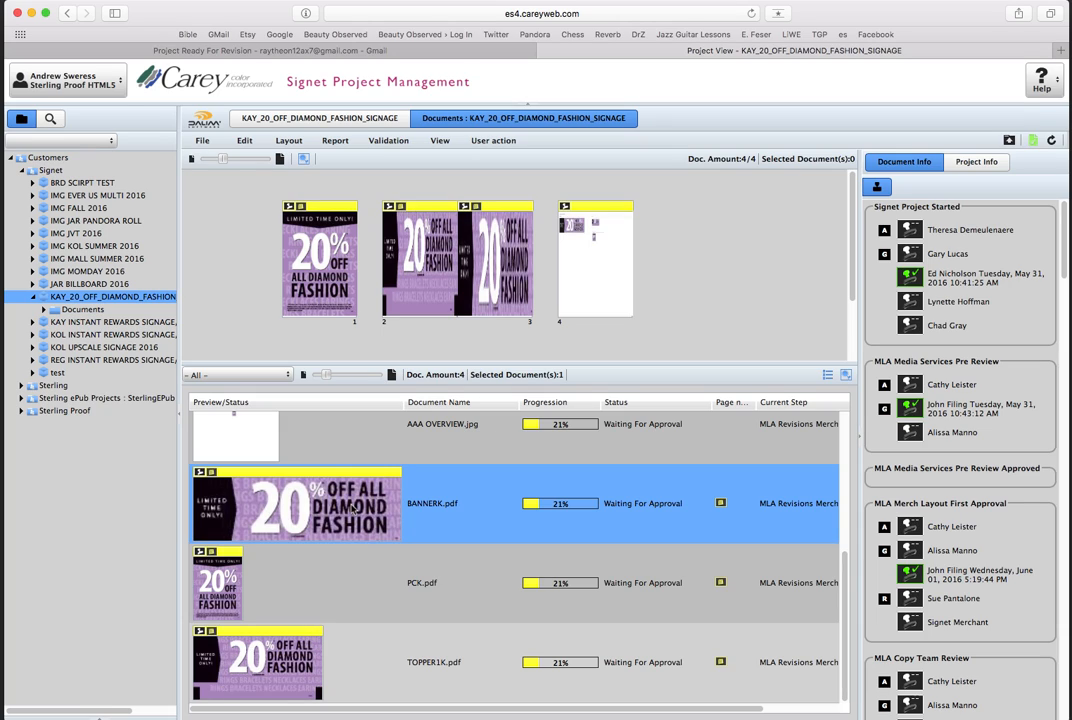
pyautogui.click(506, 284)
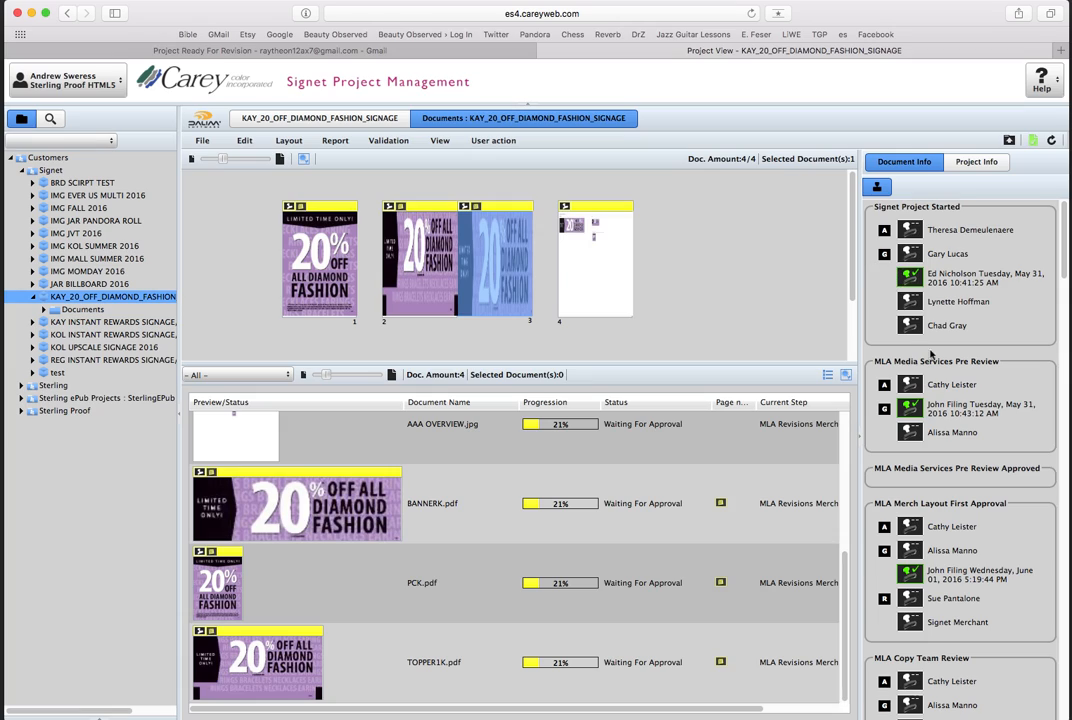
pyautogui.click(950, 410)
pyautogui.scroll(-5, 940, 578)
pyautogui.scroll(-1, 942, 568)
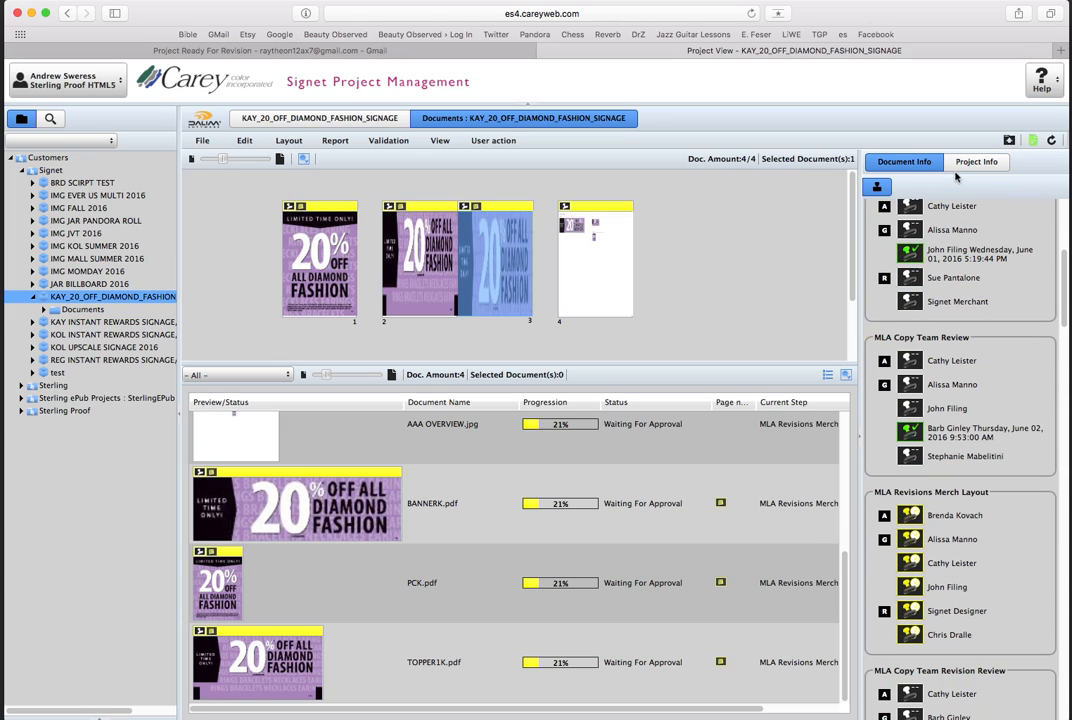
pyautogui.click(910, 166)
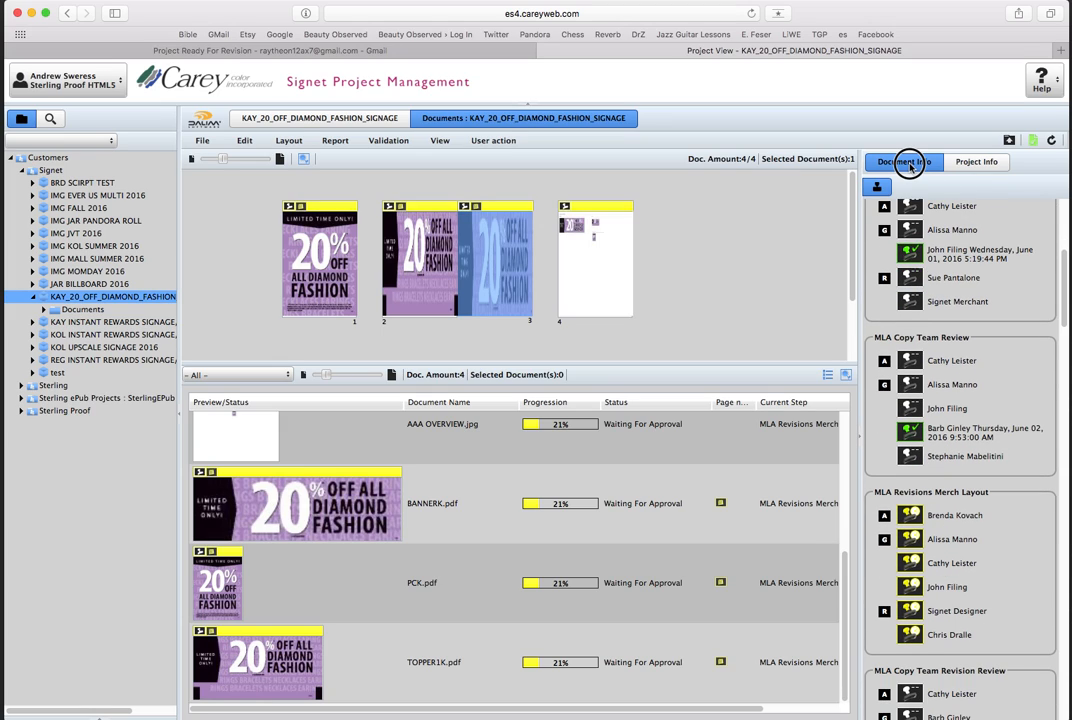
pyautogui.click(976, 164)
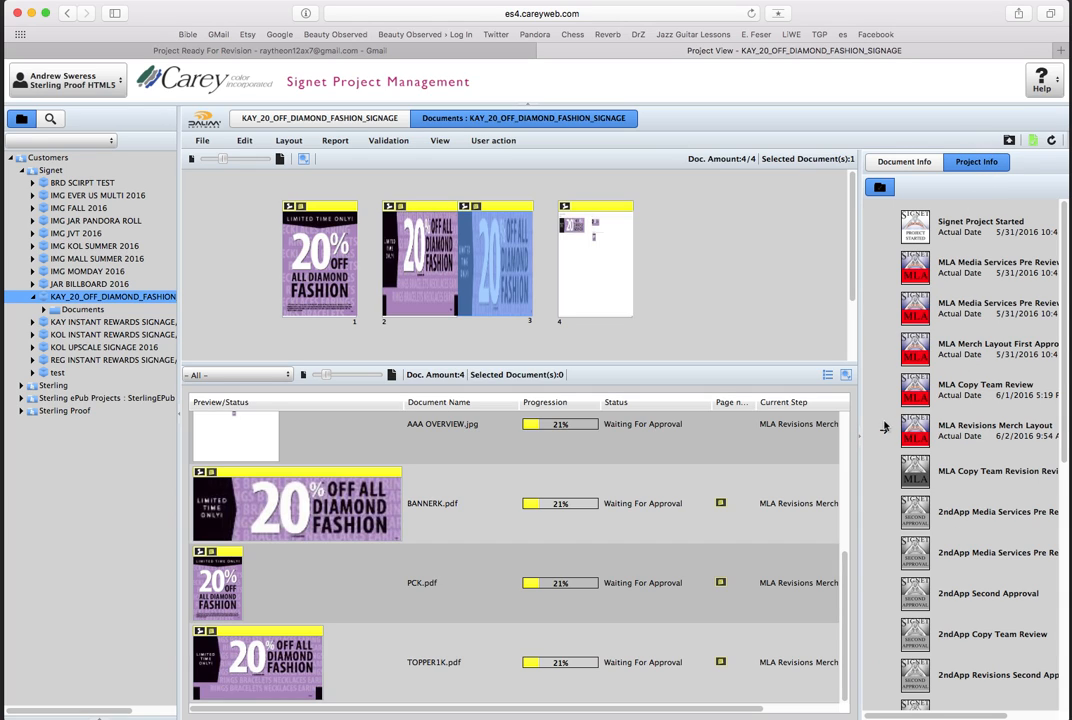
pyautogui.click(698, 269)
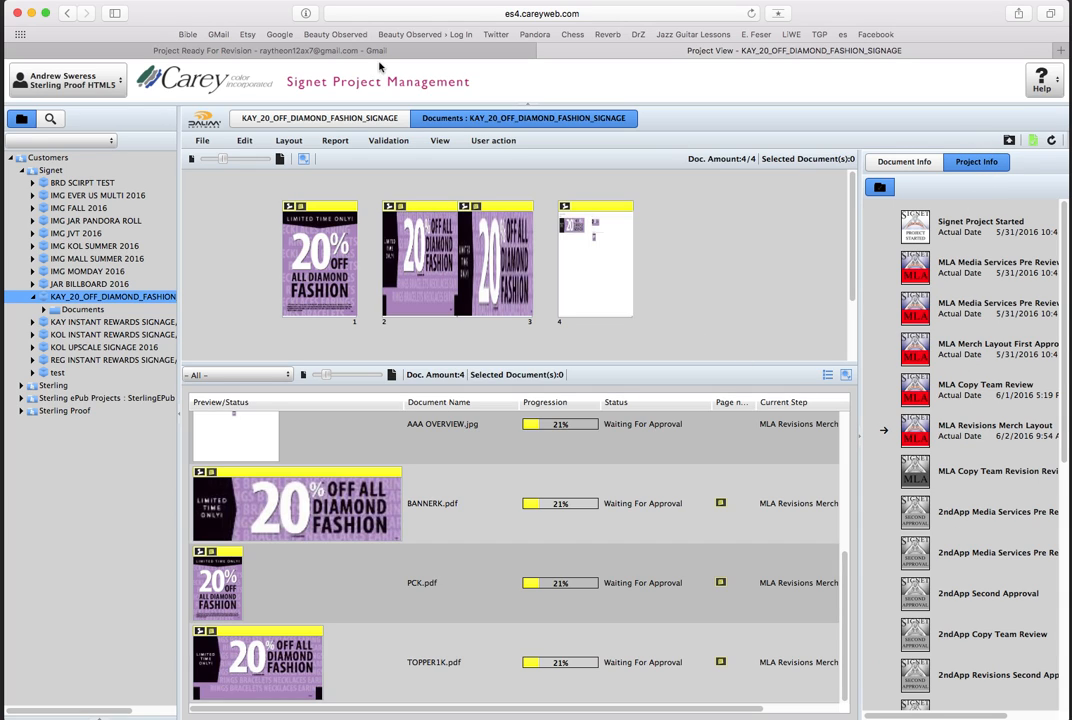
pyautogui.click(312, 50)
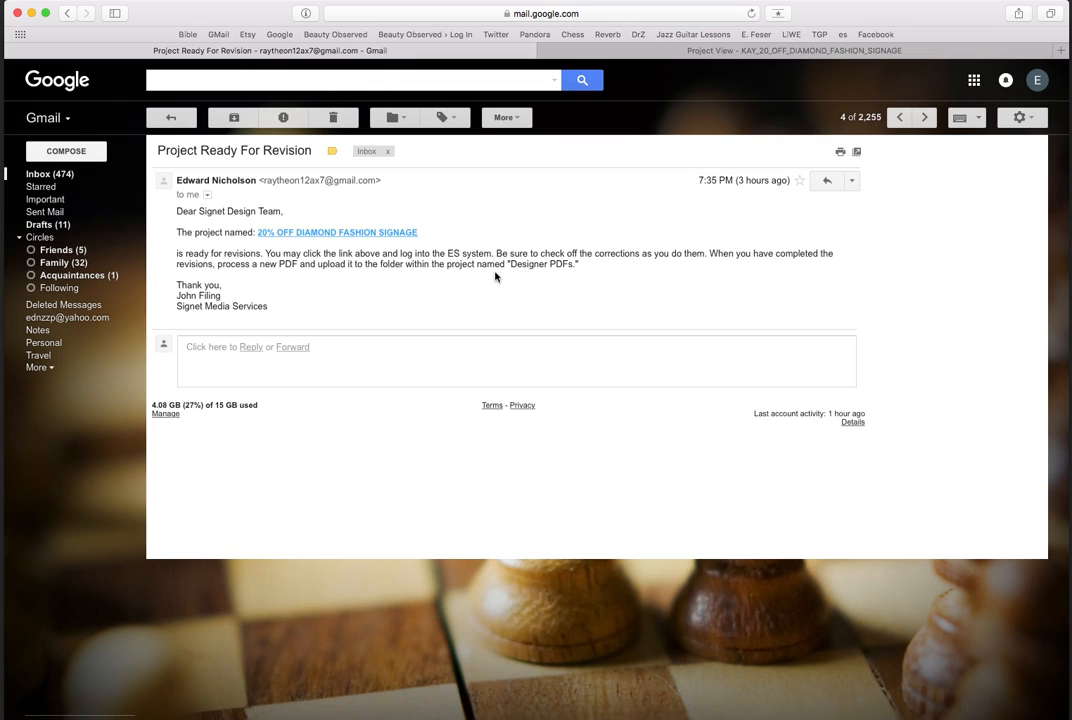
pyautogui.click(665, 51)
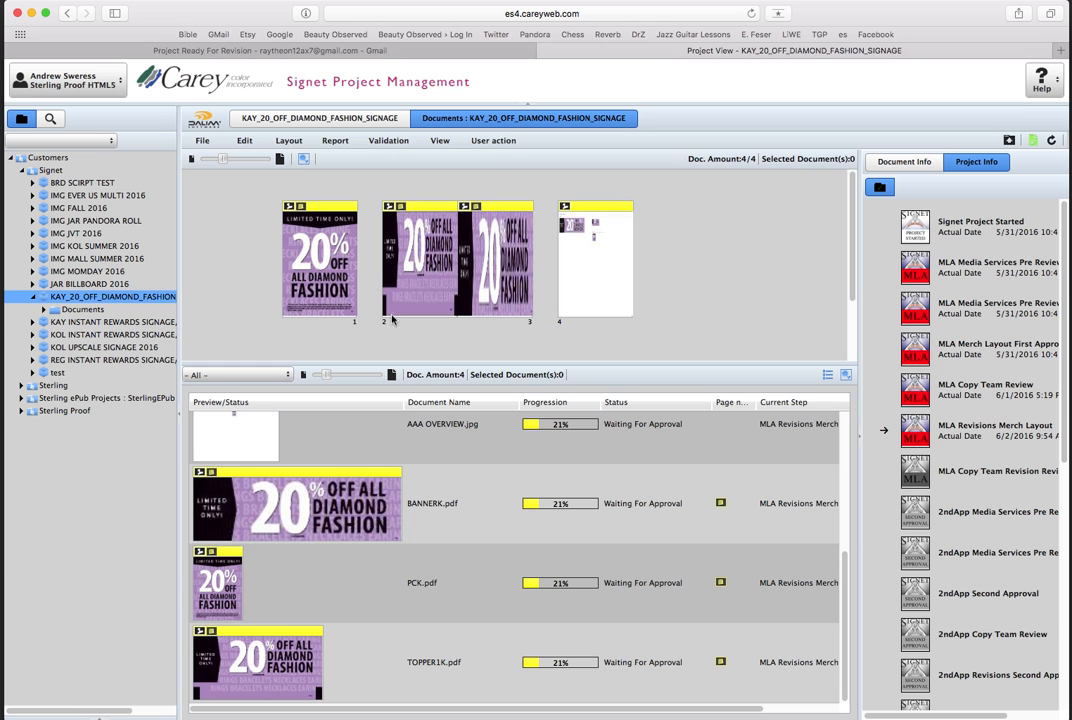
# Open PCK.pdf in the proof viewer and shift the sign left.
pyautogui.click(300, 245)
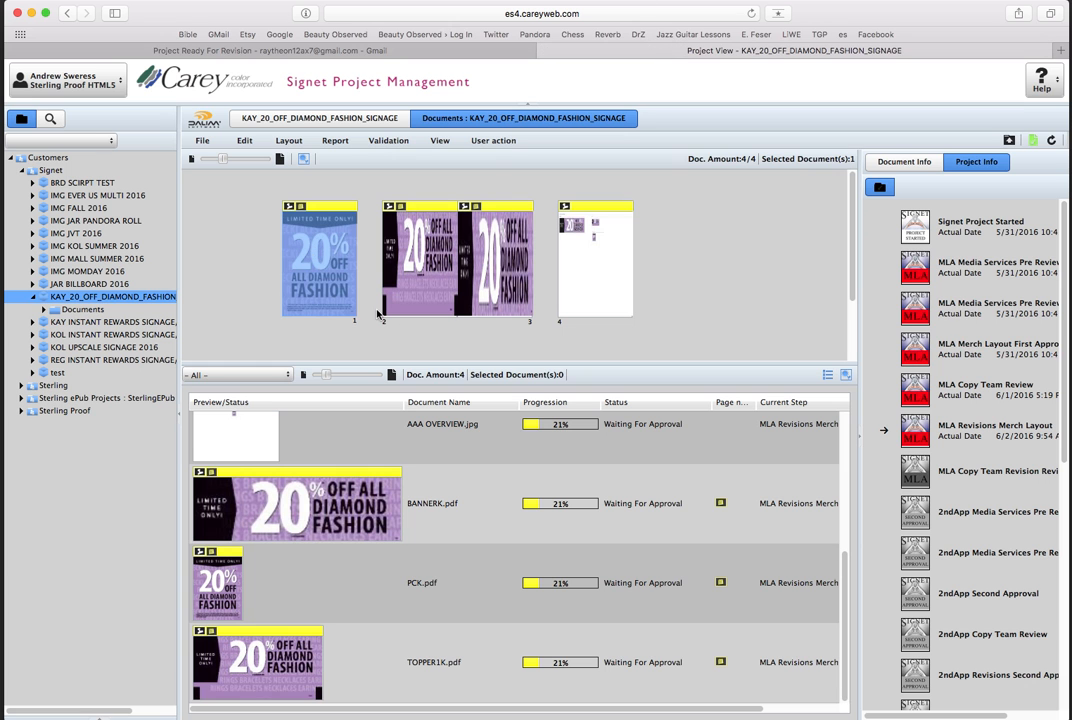
pyautogui.doubleClick(324, 285)
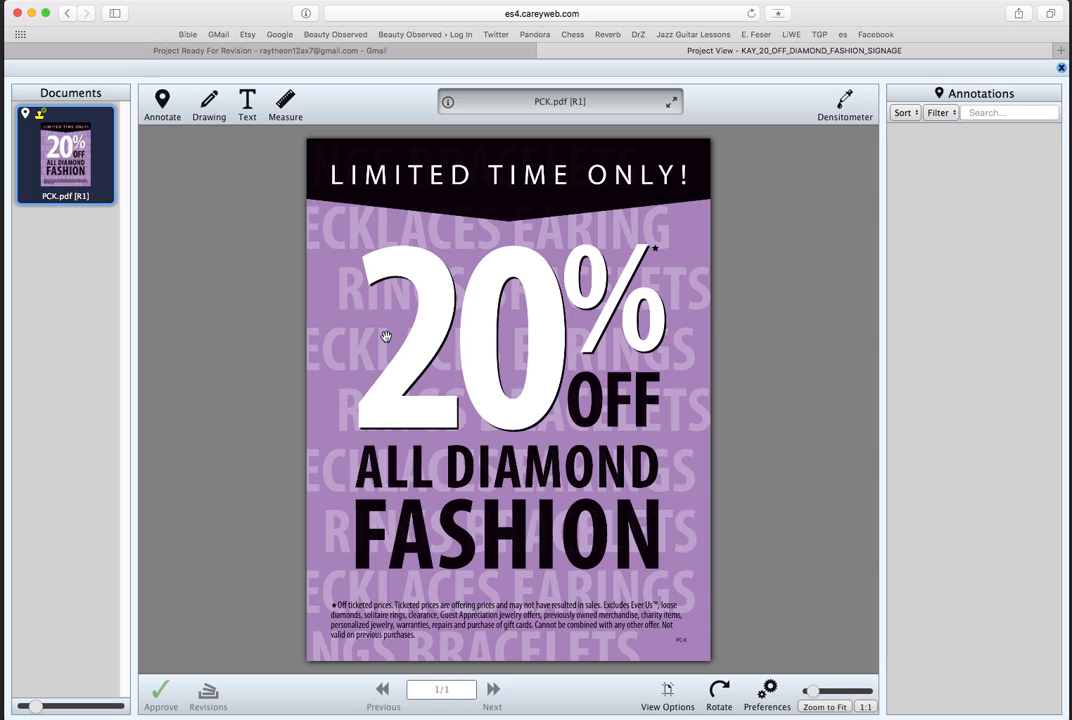
pyautogui.moveTo(591, 457)
pyautogui.mouseDown()
pyautogui.moveTo(359, 459)
pyautogui.moveTo(434, 452)
pyautogui.mouseUp()
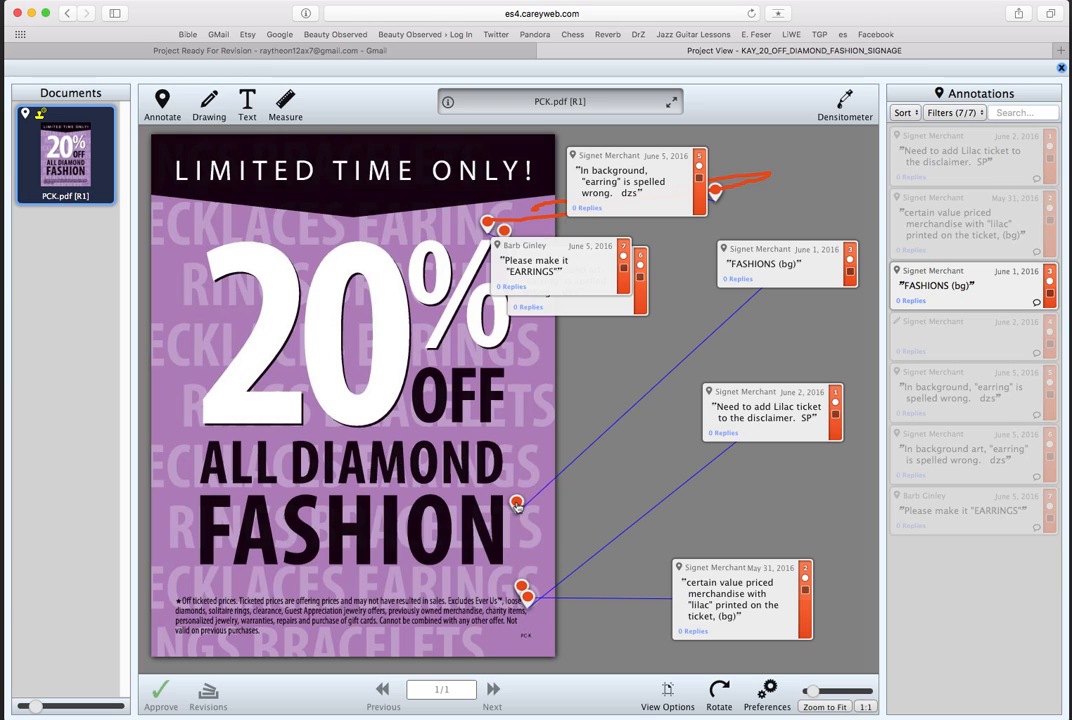
# Spread out the FASHIONS (bg), Lilac ticket, certain value priced, EARRINGS and spelling callouts.
pyautogui.moveTo(818, 277); pyautogui.dragTo(600, 442)
pyautogui.moveTo(798, 433); pyautogui.dragTo(653, 538)
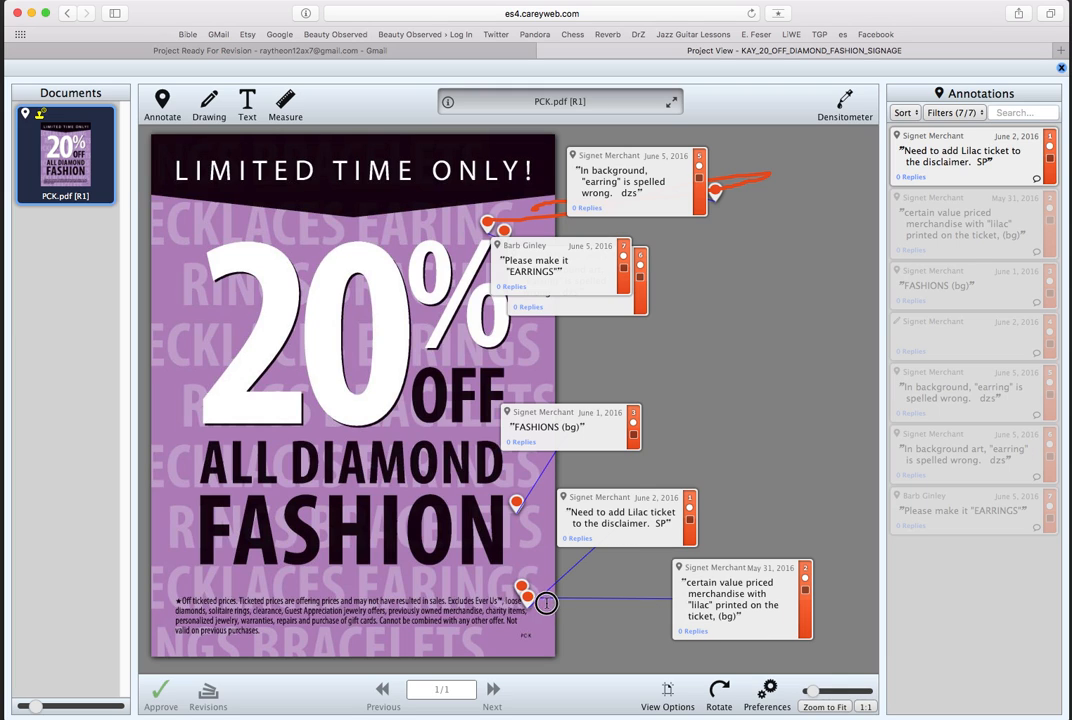
pyautogui.moveTo(772, 634)
pyautogui.mouseDown()
pyautogui.moveTo(605, 651)
pyautogui.moveTo(376, 605)
pyautogui.moveTo(335, 562)
pyautogui.moveTo(445, 627)
pyautogui.moveTo(419, 627)
pyautogui.mouseUp()
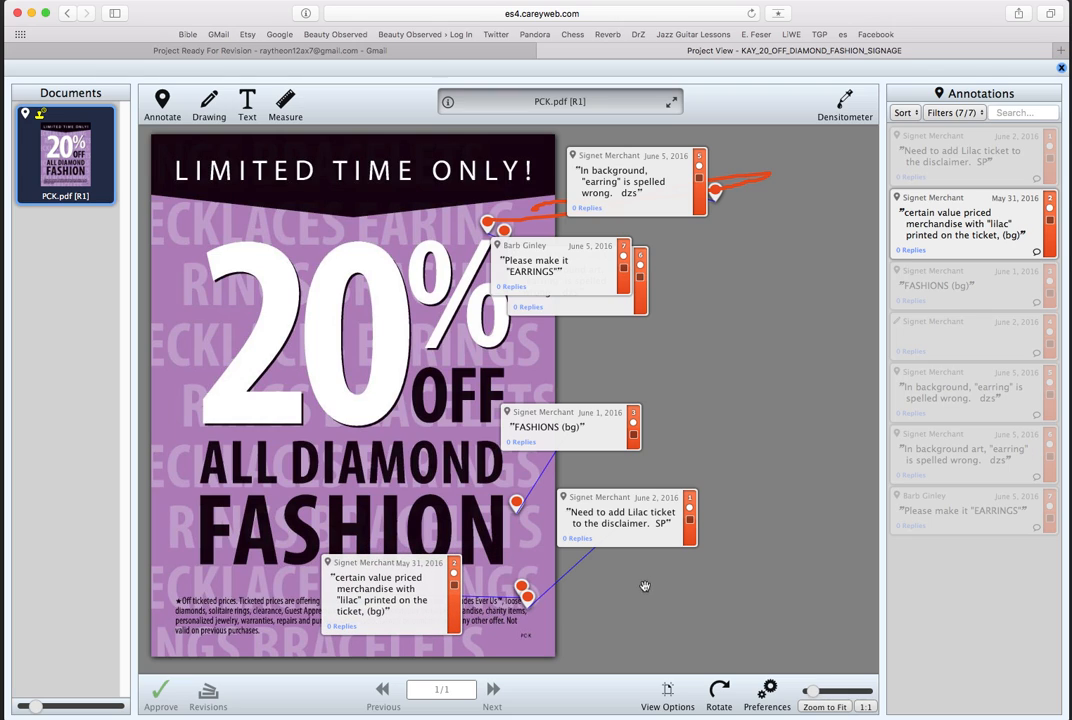
pyautogui.moveTo(660, 541); pyautogui.dragTo(634, 566)
pyautogui.moveTo(584, 287)
pyautogui.mouseDown()
pyautogui.moveTo(421, 290)
pyautogui.moveTo(428, 298)
pyautogui.mouseUp()
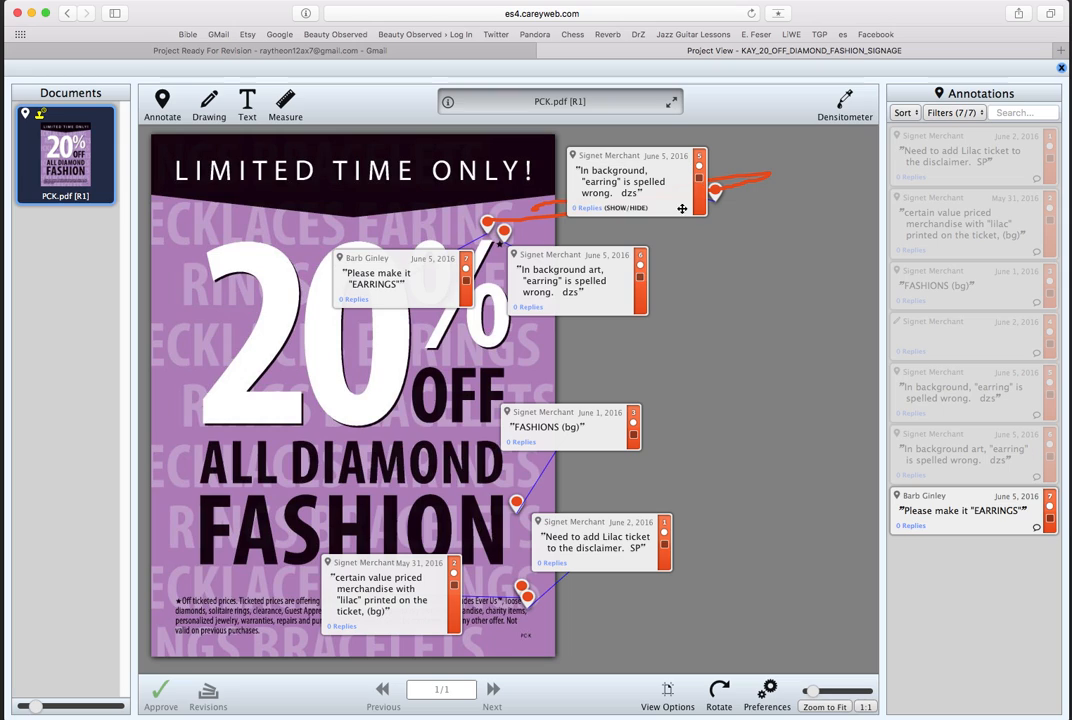
pyautogui.moveTo(682, 208); pyautogui.dragTo(642, 196)
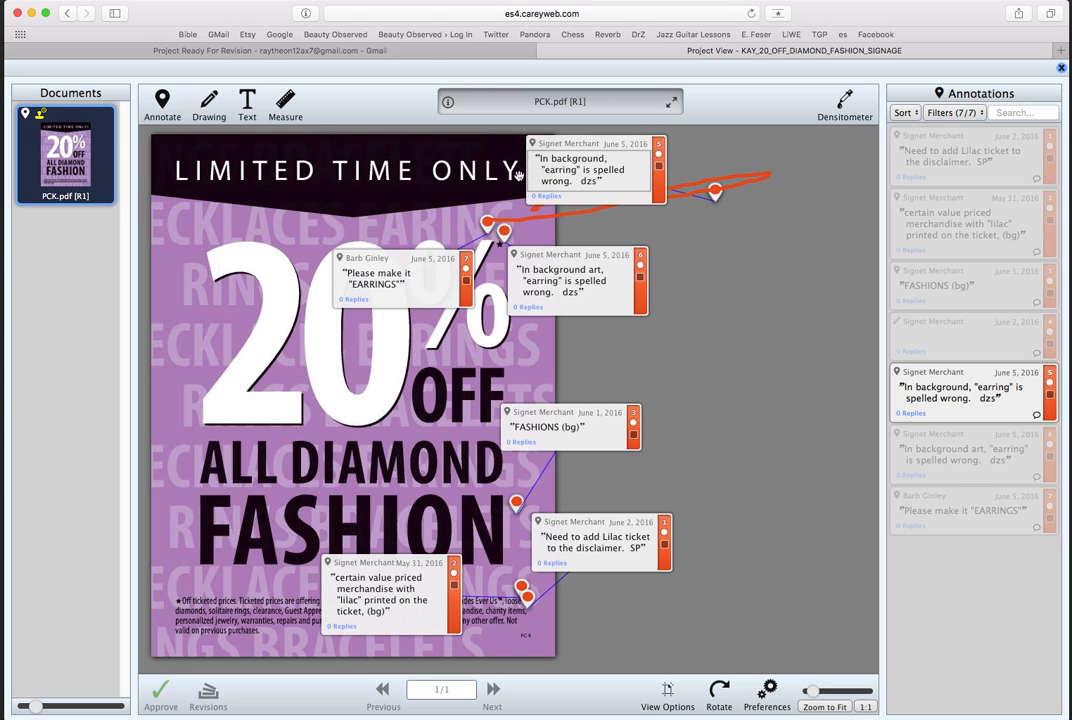
# Fine-tune the FASHIONS (bg), Lilac ticket and certain value priced callout positions.
pyautogui.click(578, 305)
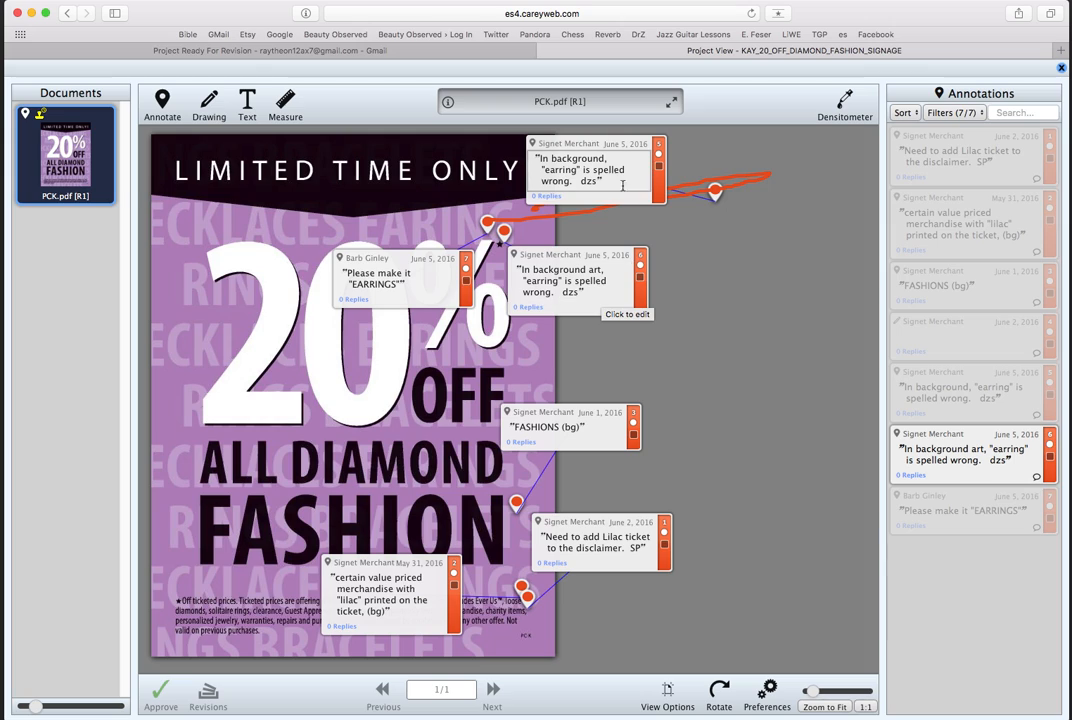
pyautogui.click(465, 285)
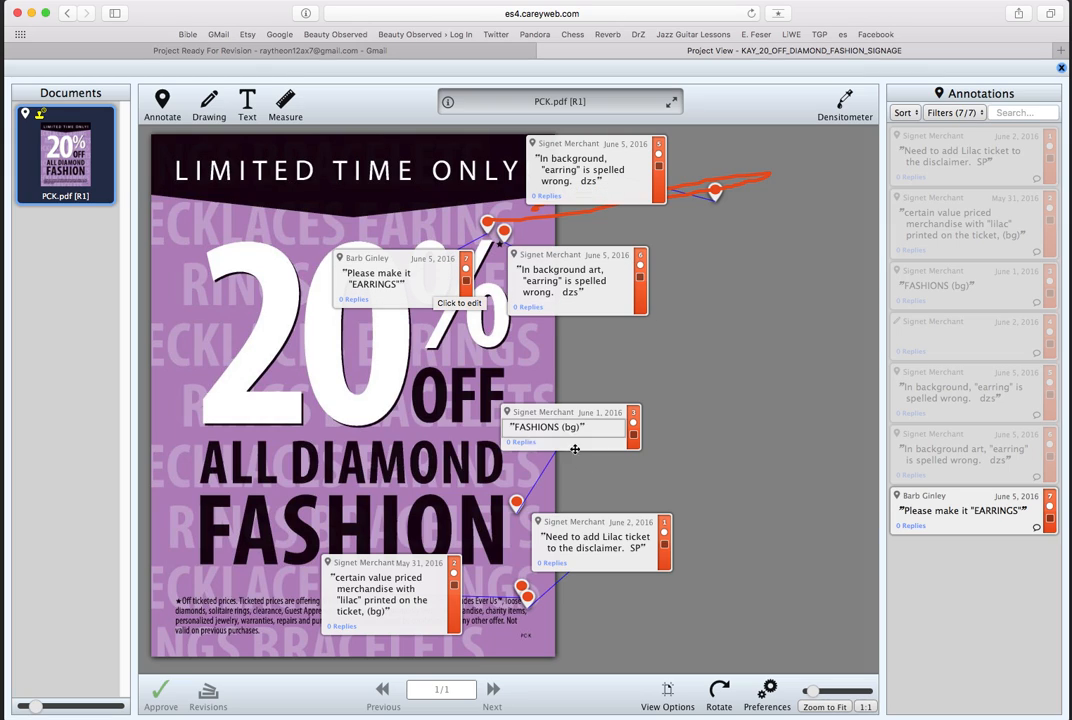
pyautogui.click(614, 446)
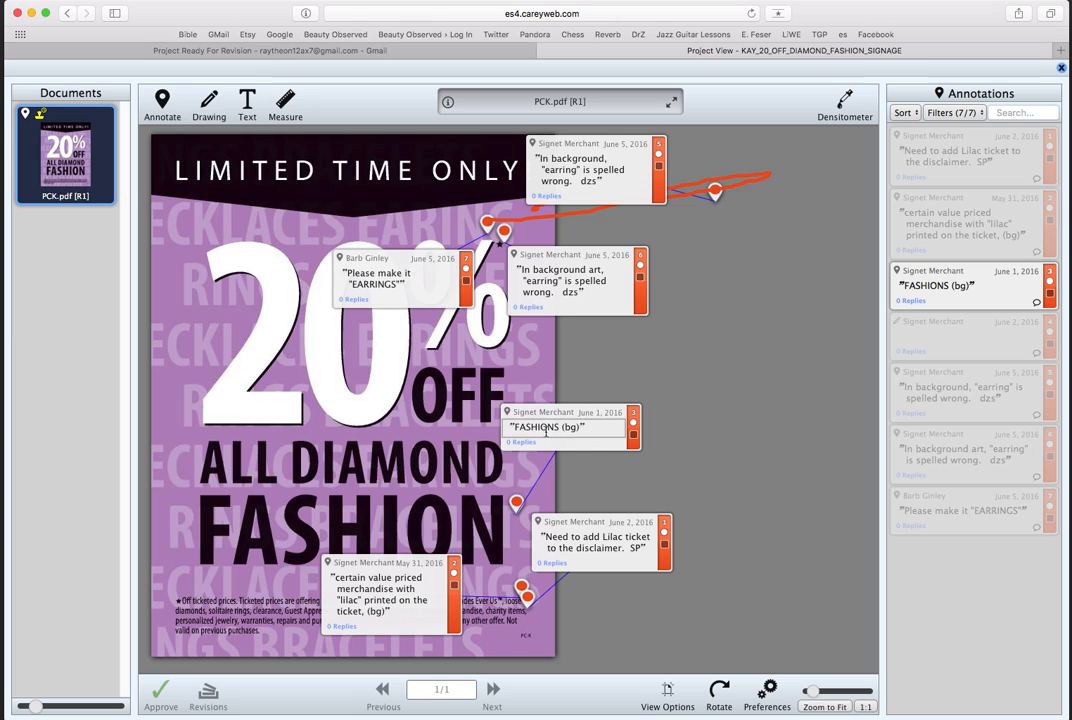
pyautogui.moveTo(566, 428); pyautogui.dragTo(575, 429)
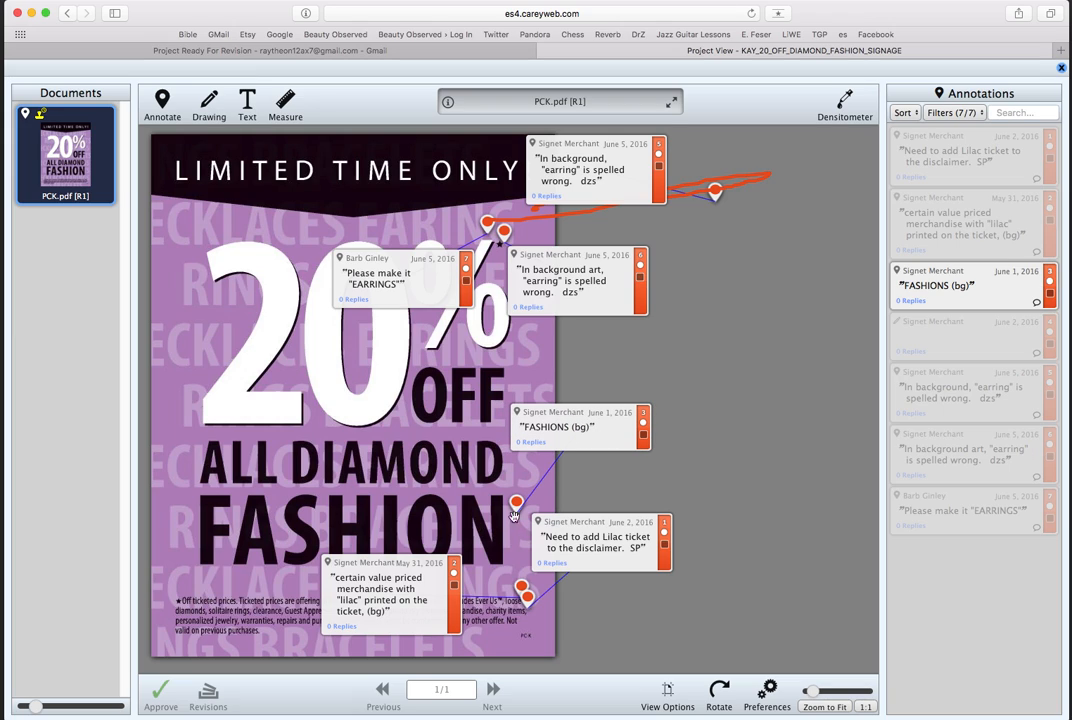
pyautogui.click(493, 547)
pyautogui.moveTo(652, 568); pyautogui.dragTo(661, 586)
pyautogui.moveTo(422, 626)
pyautogui.mouseDown()
pyautogui.moveTo(567, 660)
pyautogui.moveTo(620, 658)
pyautogui.moveTo(455, 644)
pyautogui.mouseUp()
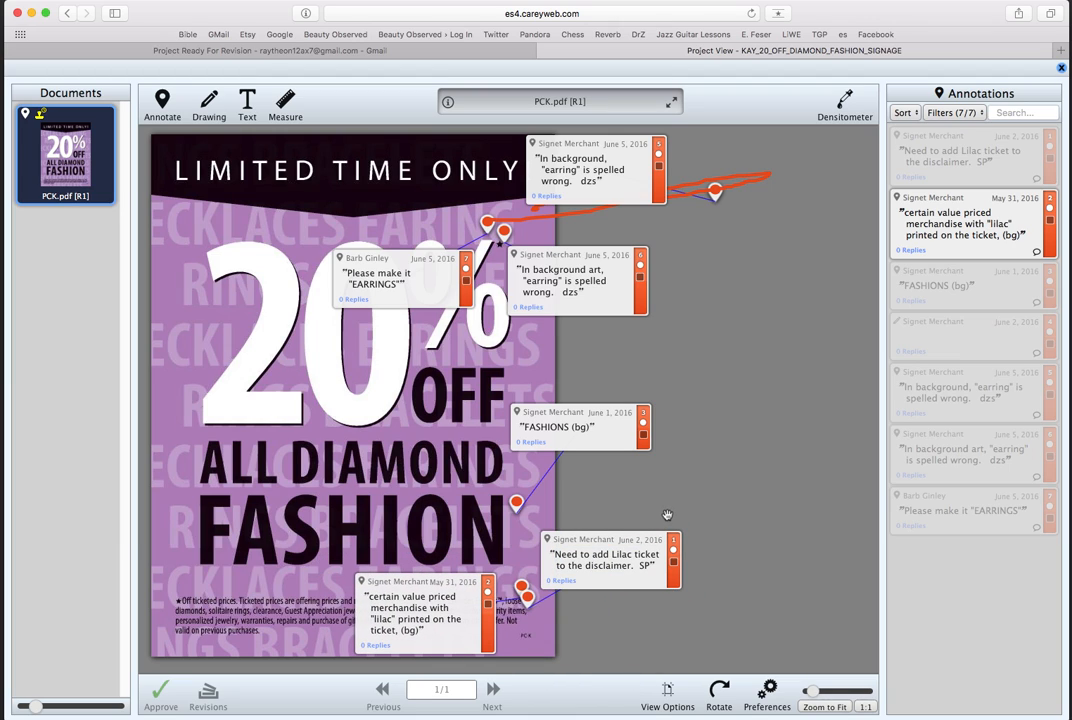
pyautogui.click(667, 514)
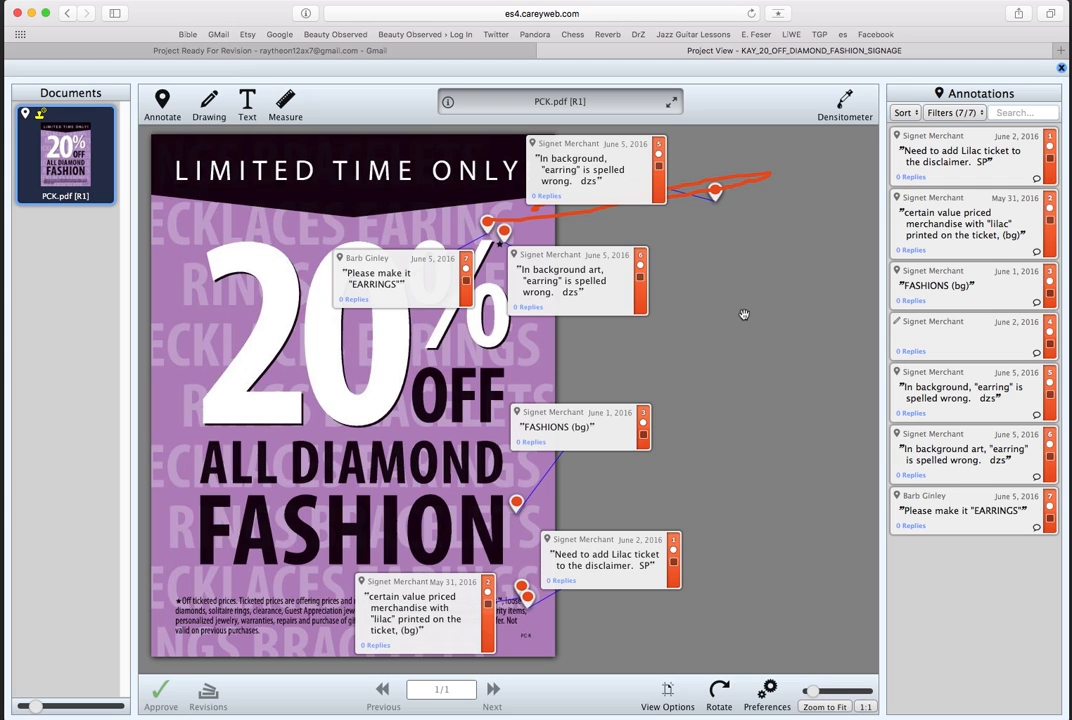
pyautogui.click(657, 176)
pyautogui.click(639, 277)
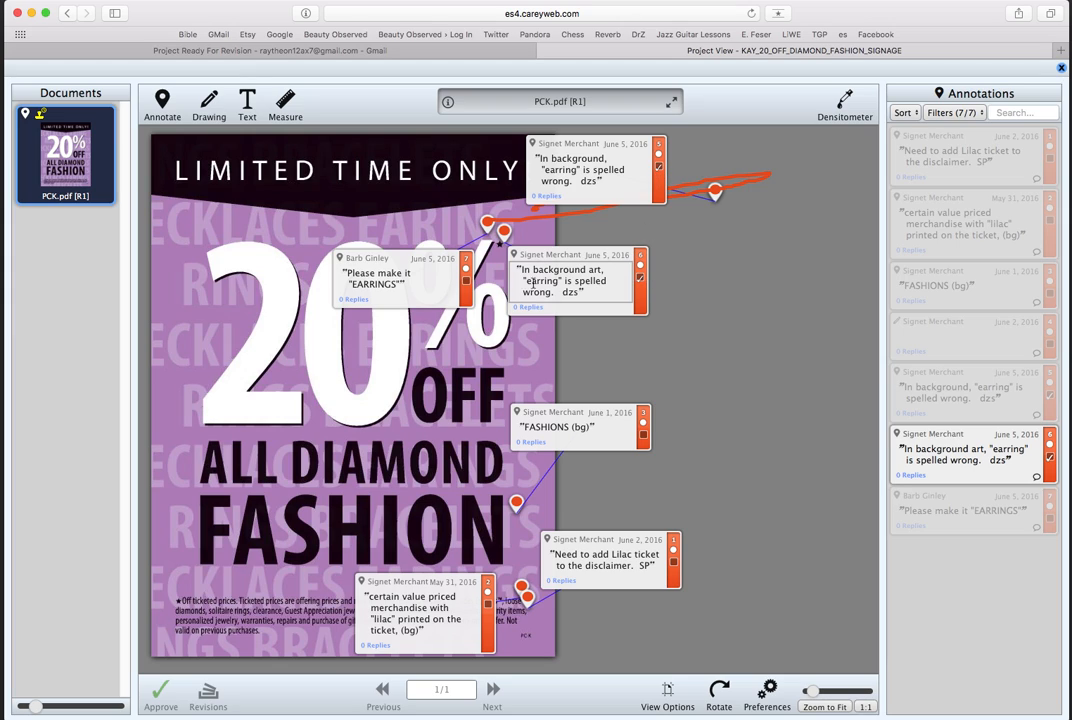
pyautogui.click(466, 283)
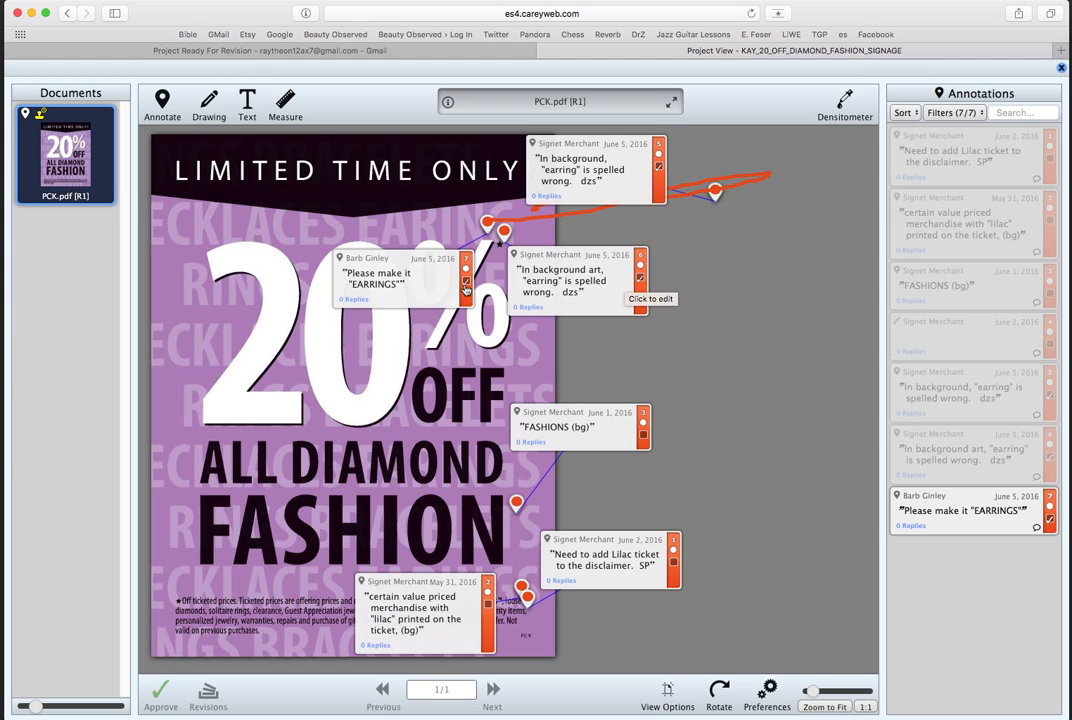
pyautogui.click(640, 279)
pyautogui.click(659, 168)
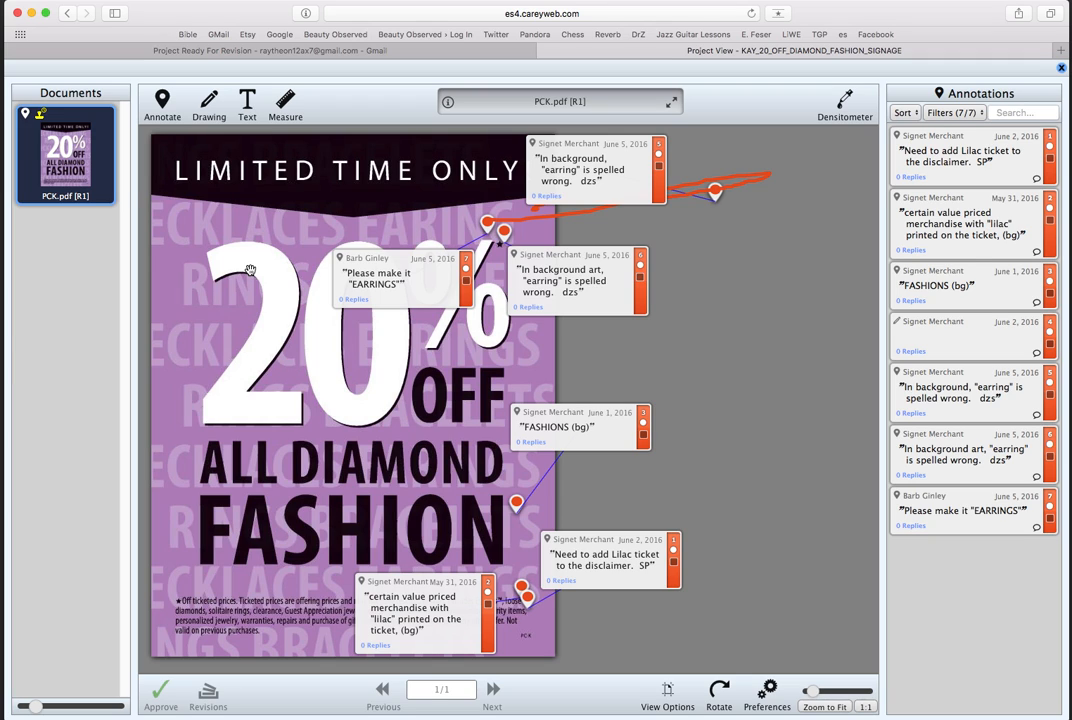
pyautogui.moveTo(287, 325)
pyautogui.mouseDown()
pyautogui.moveTo(384, 329)
pyautogui.moveTo(400, 317)
pyautogui.mouseUp()
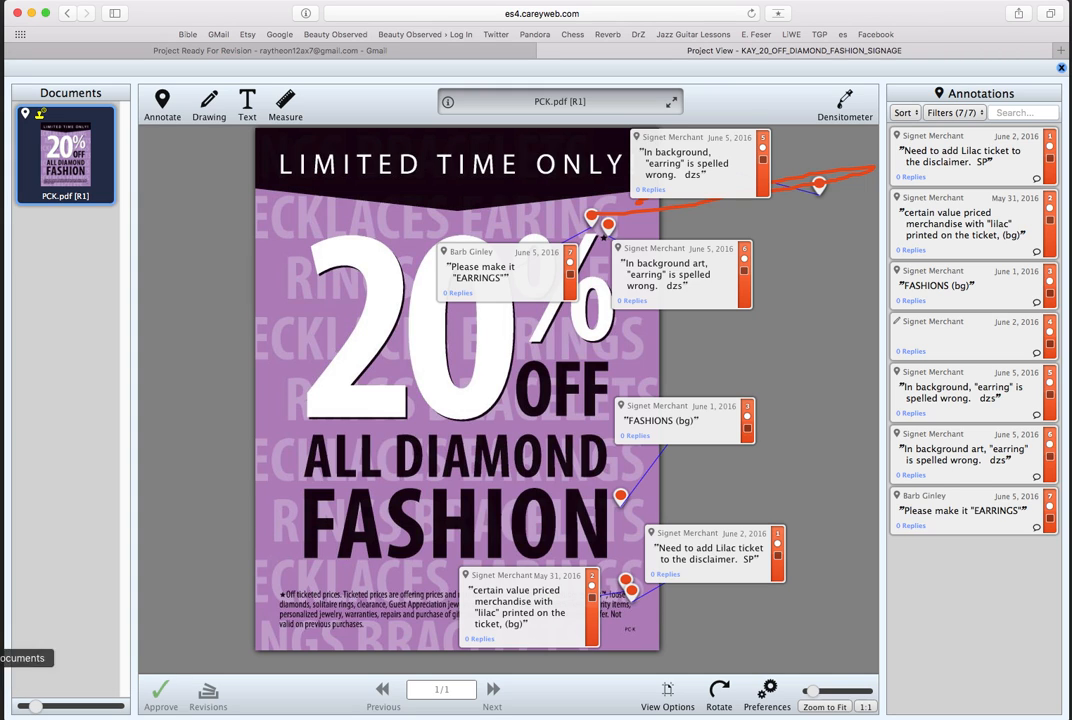
# In PCK.indd, turn on the cx layer showing the red EARRINGS text and select that frame.
pyautogui.click(4, 586)
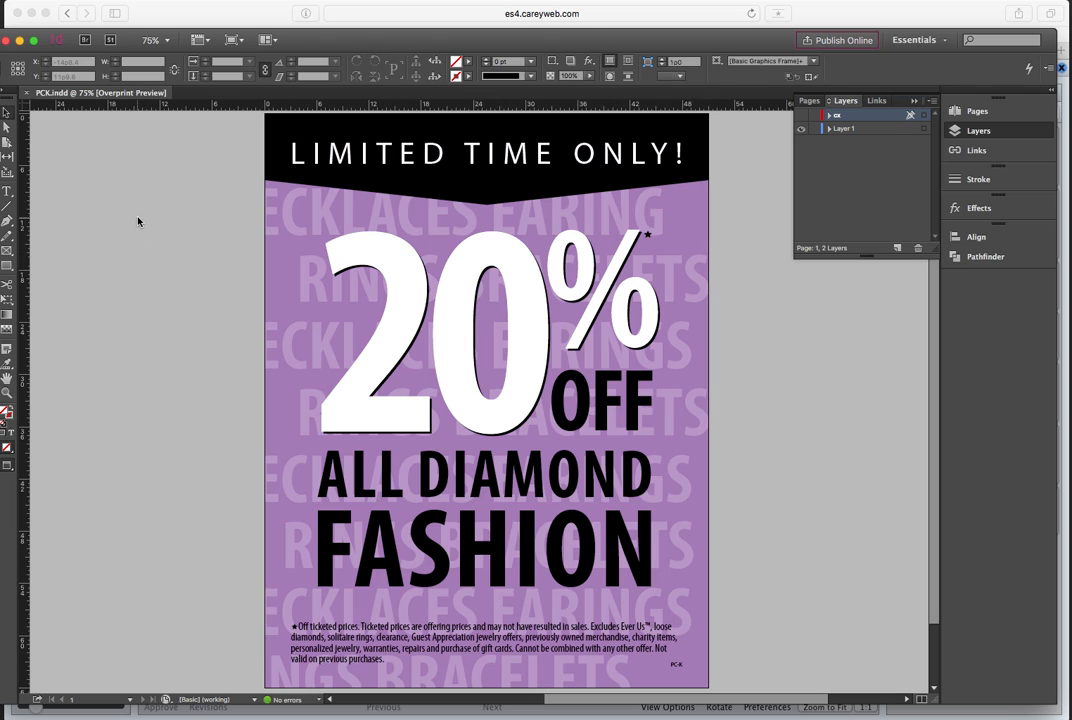
pyautogui.click(404, 202)
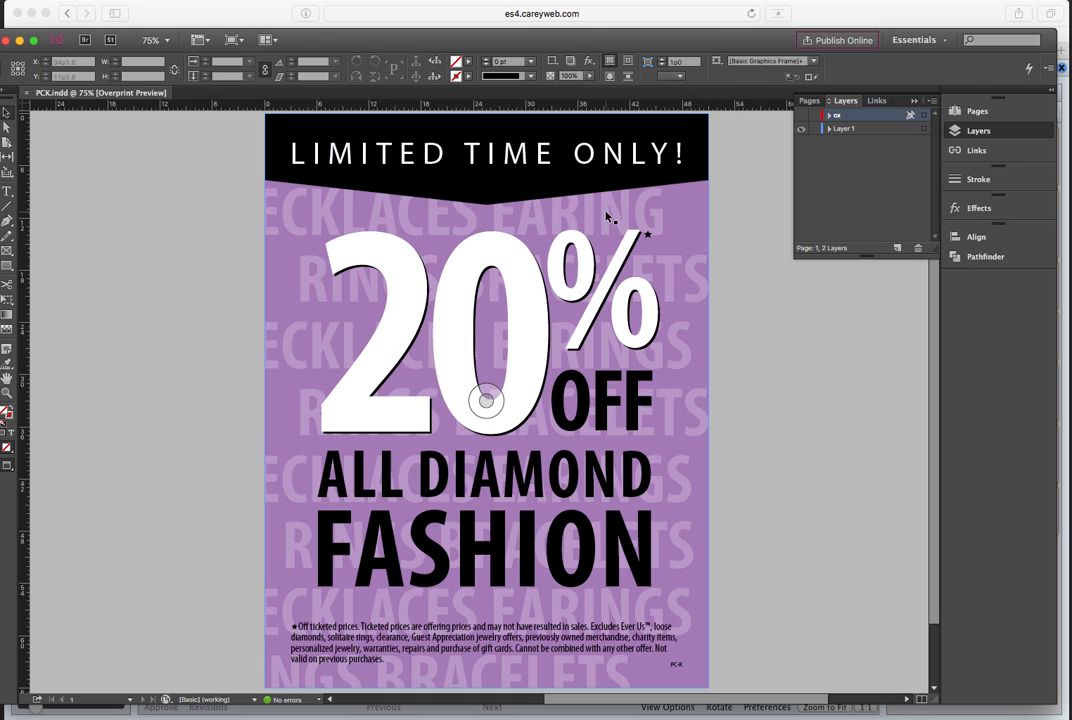
pyautogui.click(801, 115)
pyautogui.click(703, 313)
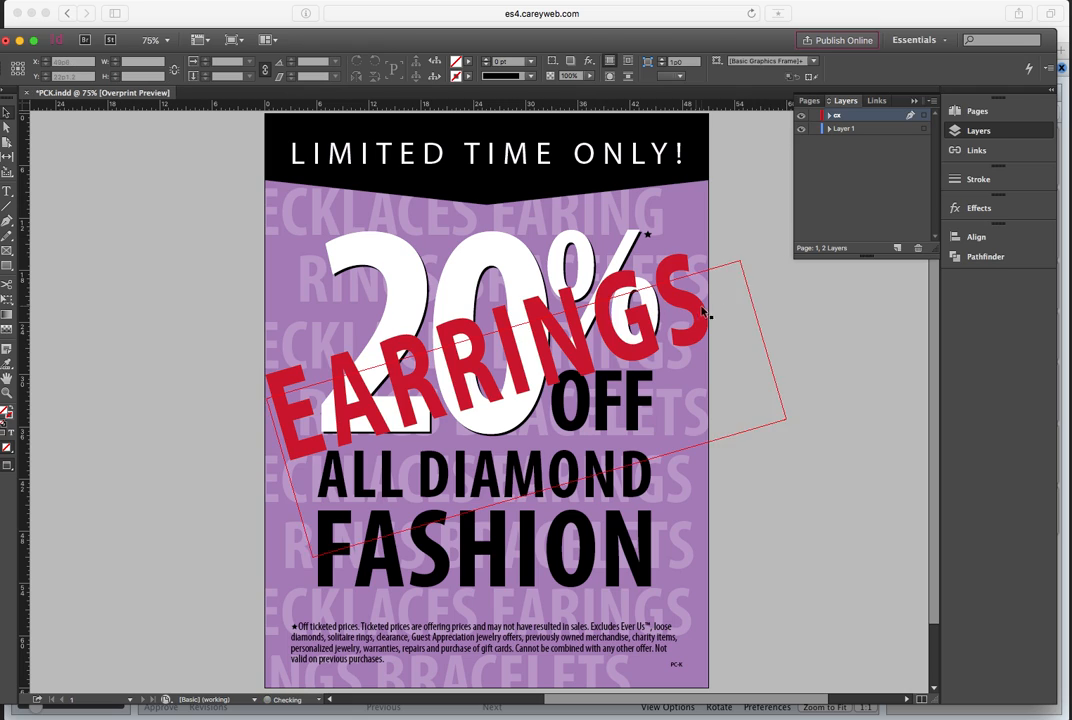
pyautogui.click(801, 115)
pyautogui.click(801, 115)
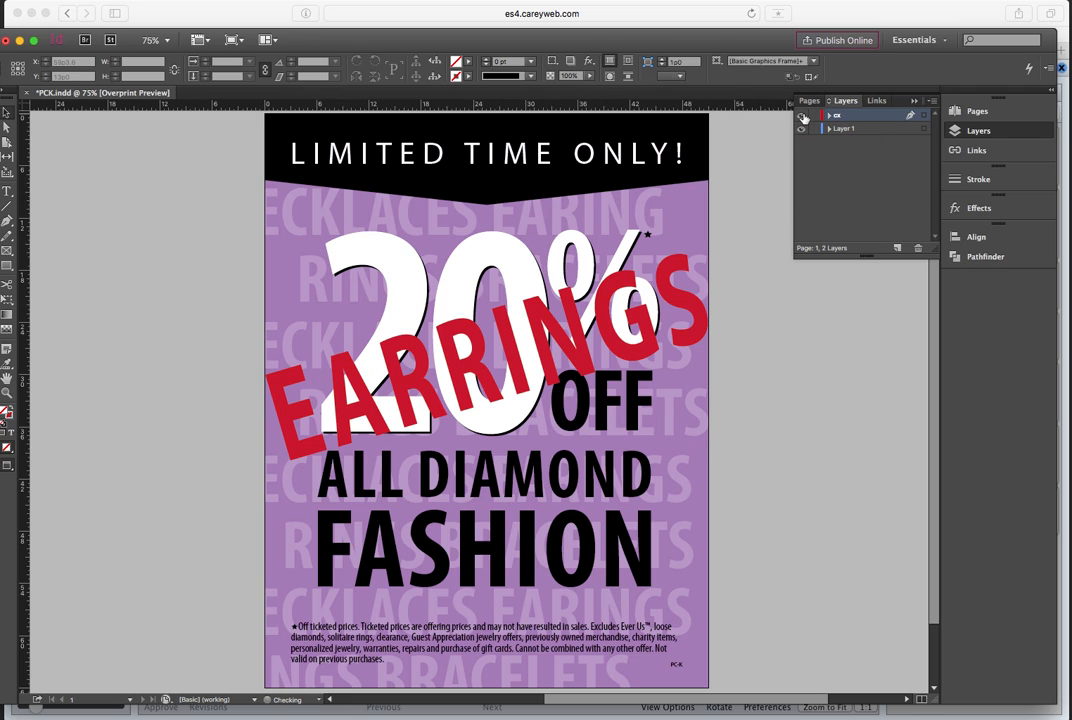
pyautogui.click(802, 116)
pyautogui.click(802, 116)
pyautogui.click(802, 116)
pyautogui.click(802, 116)
pyautogui.click(605, 378)
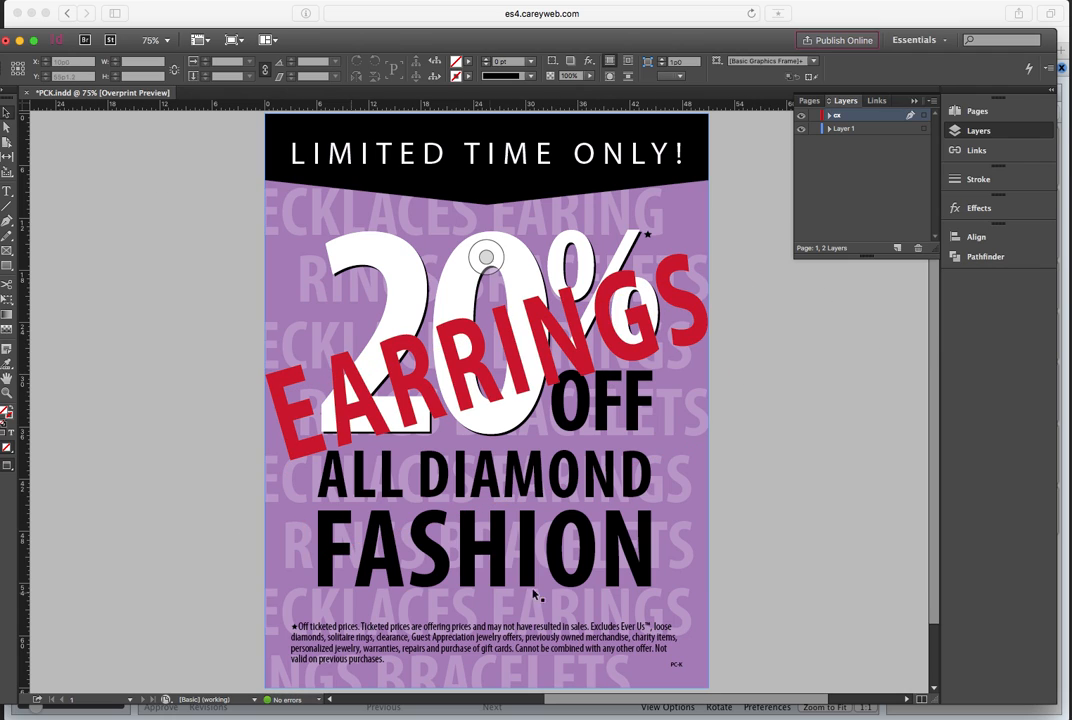
pyautogui.moveTo(90, 2); pyautogui.dragTo(124, 236)
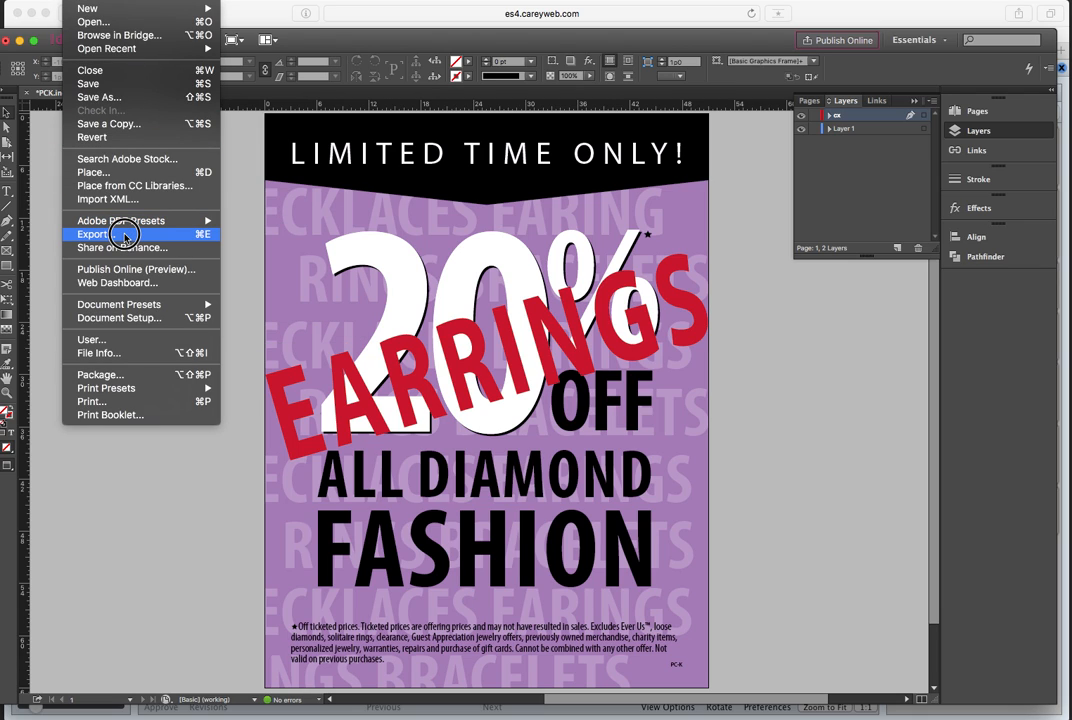
# Export KAY_20 OFF DIAMOND FASHION_PC_ML.pdf with PDF/X-1a:2001, replacing the Desktop copy.
pyautogui.click(124, 236)
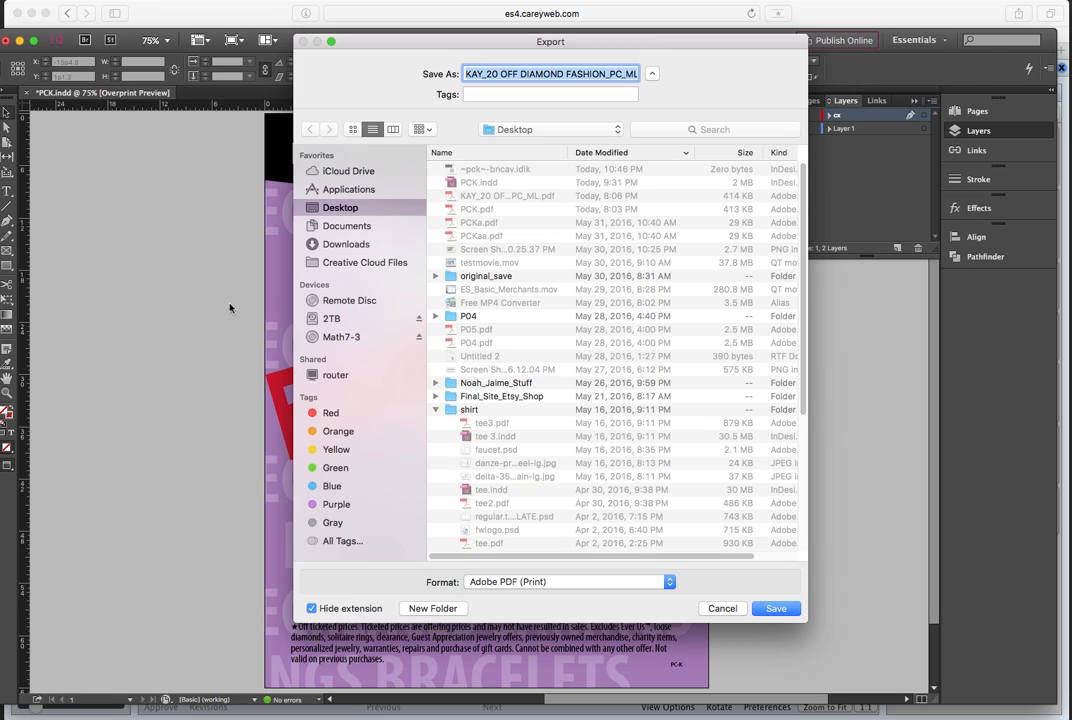
pyautogui.click(769, 611)
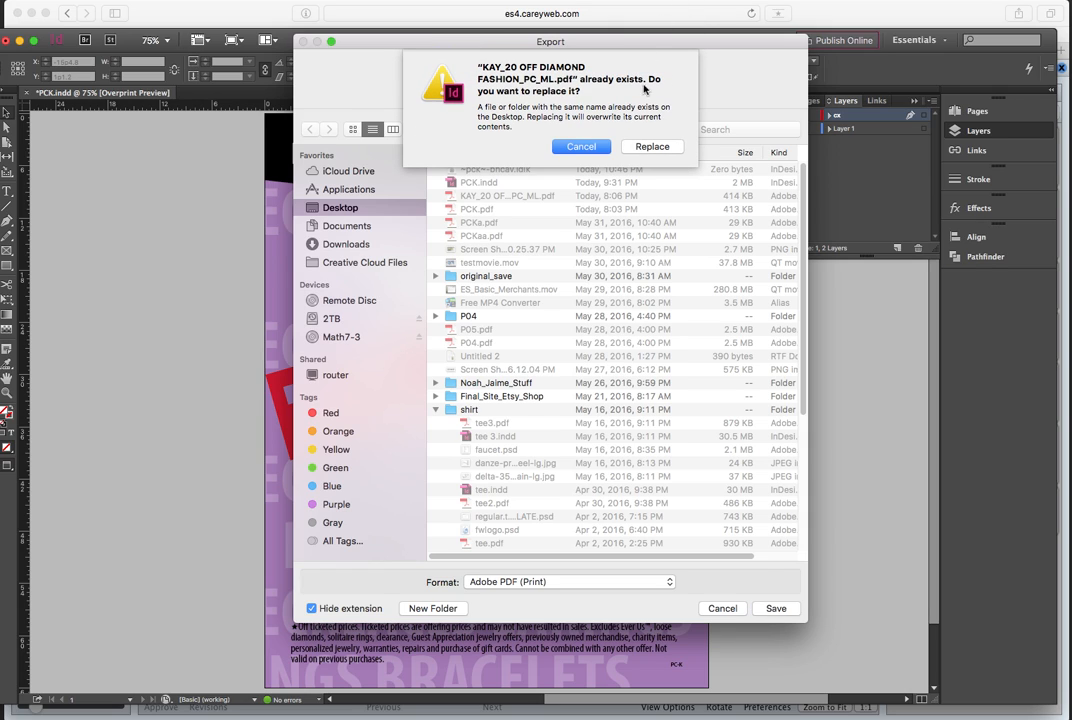
pyautogui.click(652, 147)
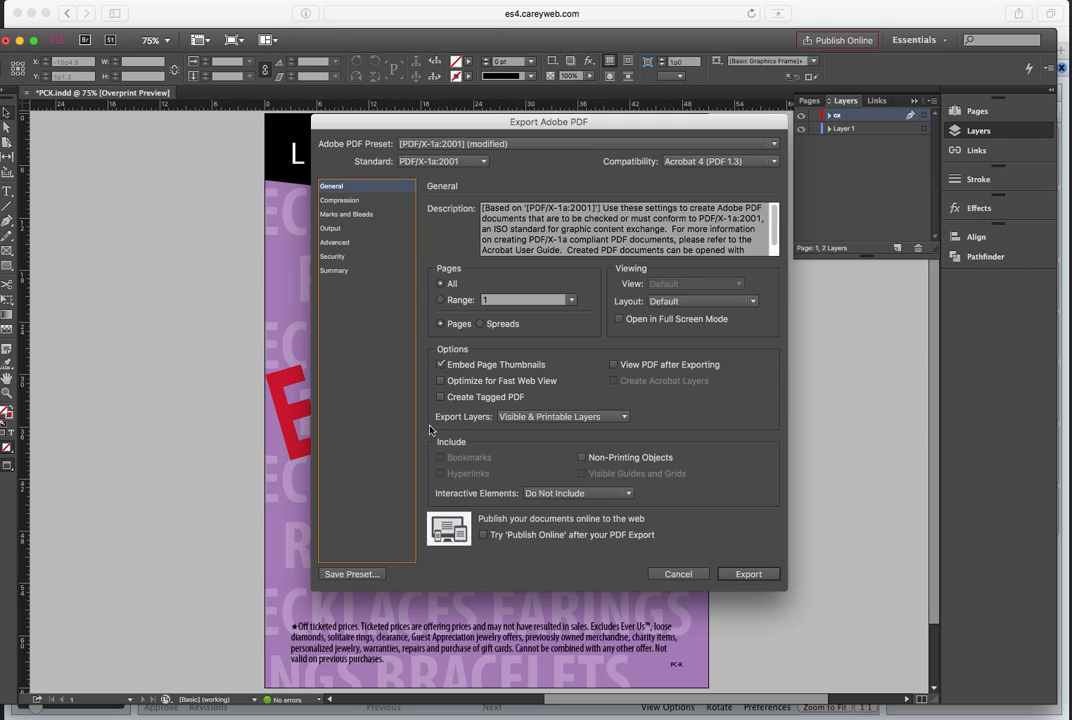
pyautogui.click(750, 574)
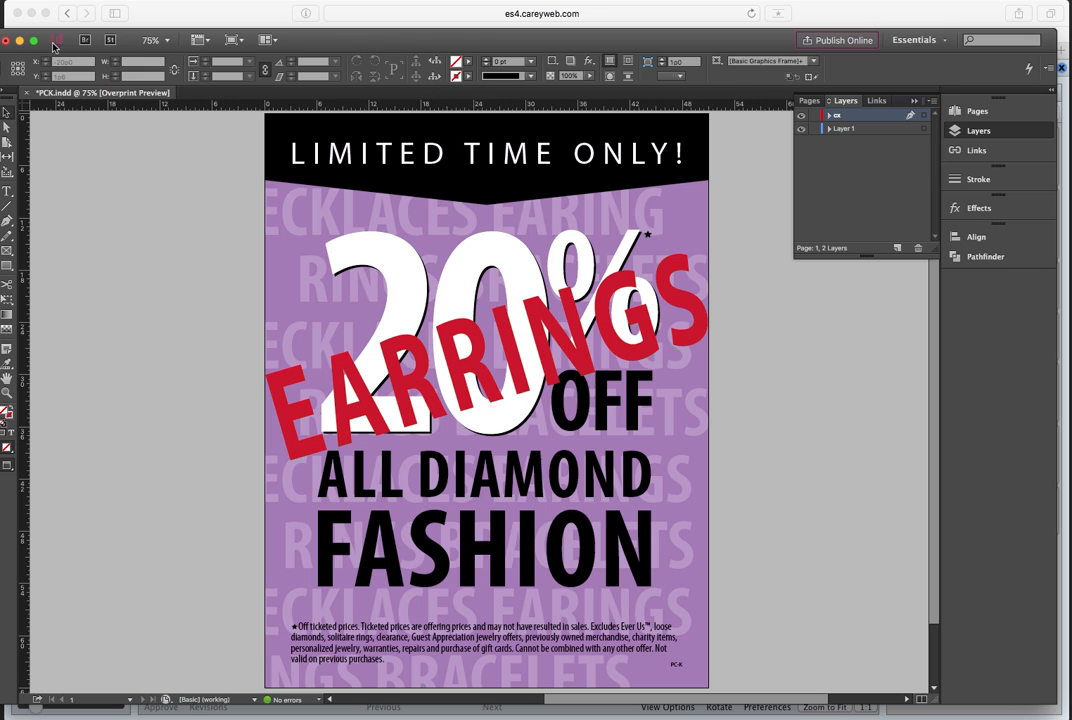
# Minimize InDesign and close the PCK.pdf viewer to return to the project document list.
pyautogui.click(19, 41)
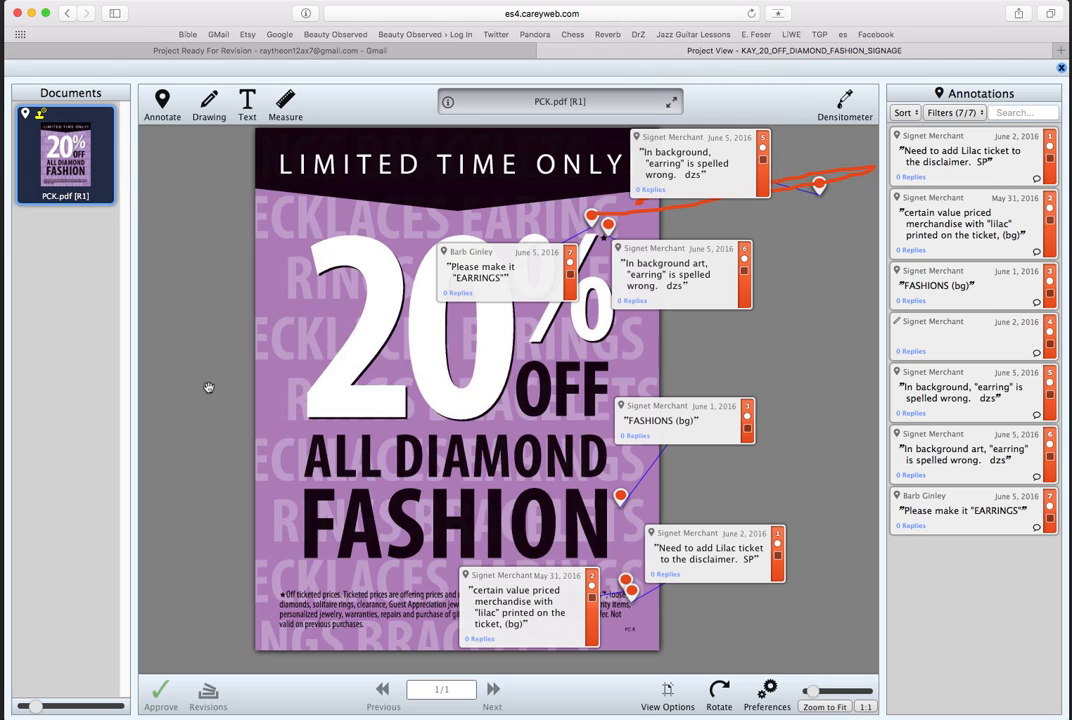
pyautogui.click(67, 15)
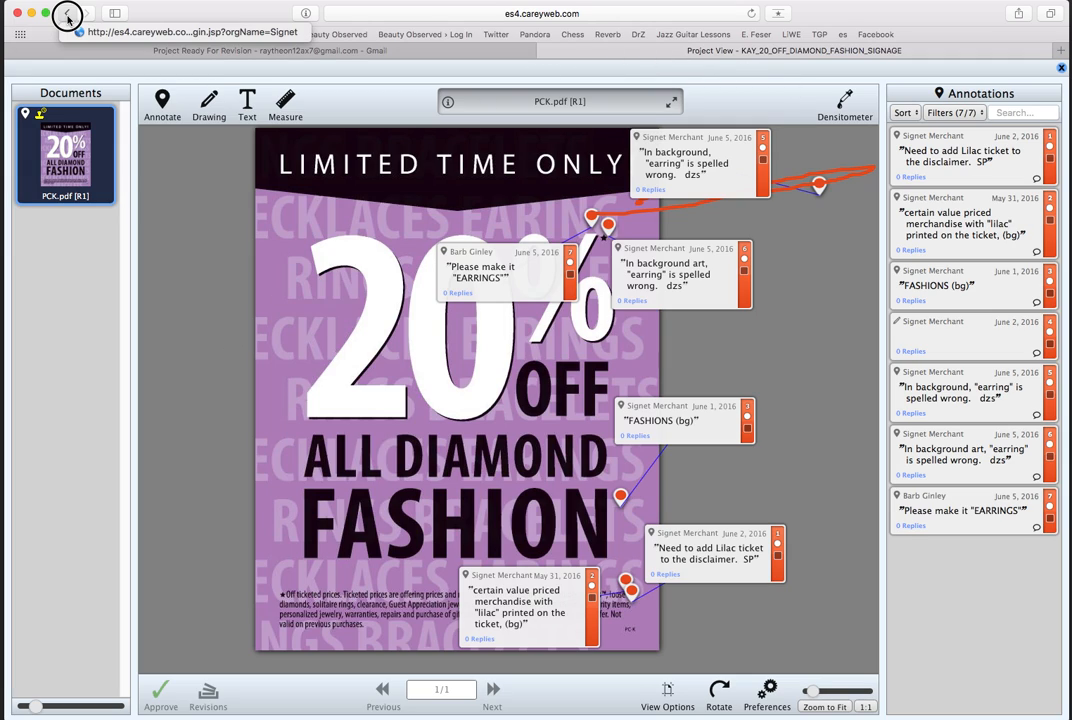
pyautogui.moveTo(67, 24); pyautogui.dragTo(10, 105)
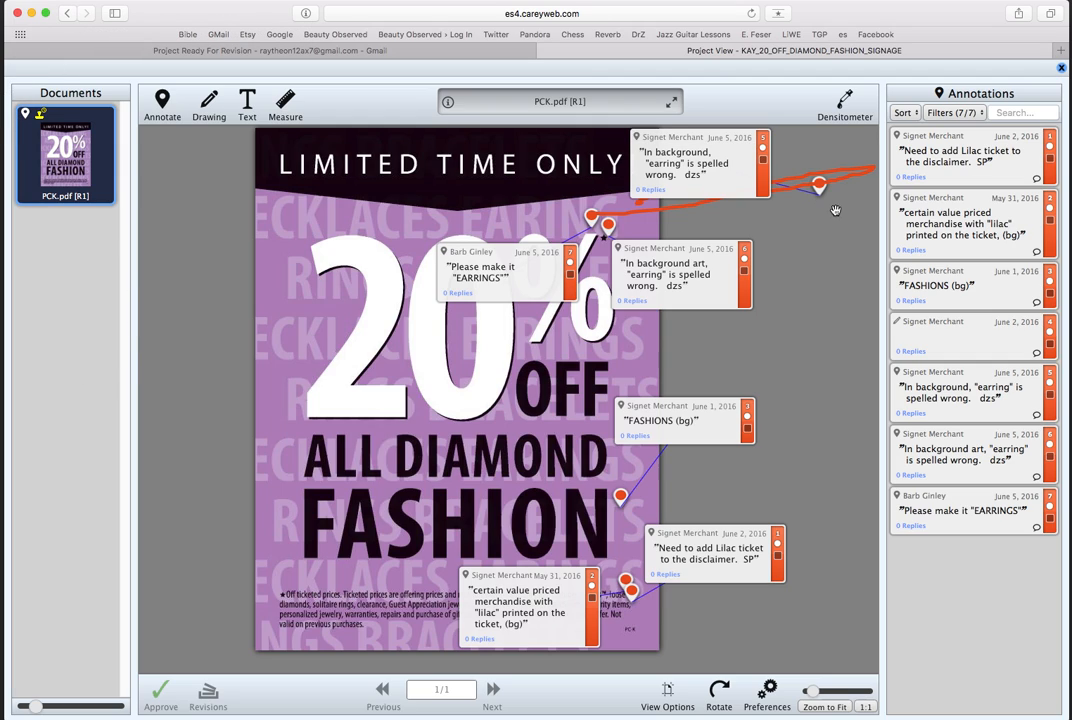
pyautogui.click(1045, 70)
pyautogui.click(1062, 69)
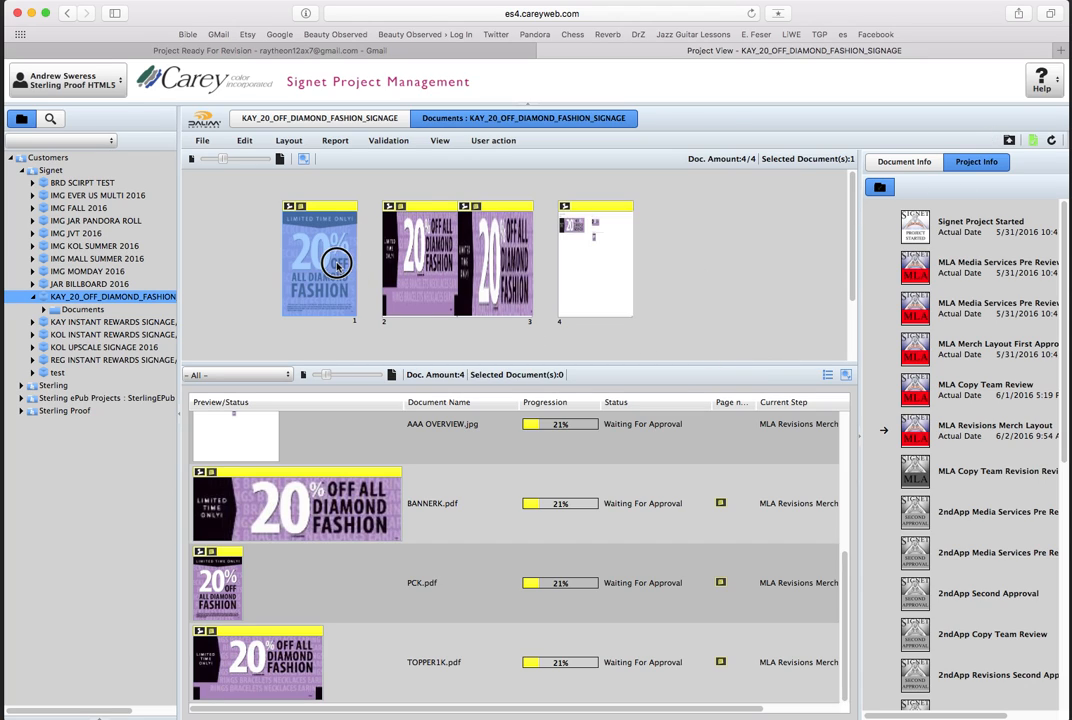
# Reopen PCK.pdf [R1] in the proof viewer from its thumbnail.
pyautogui.doubleClick(585, 322)
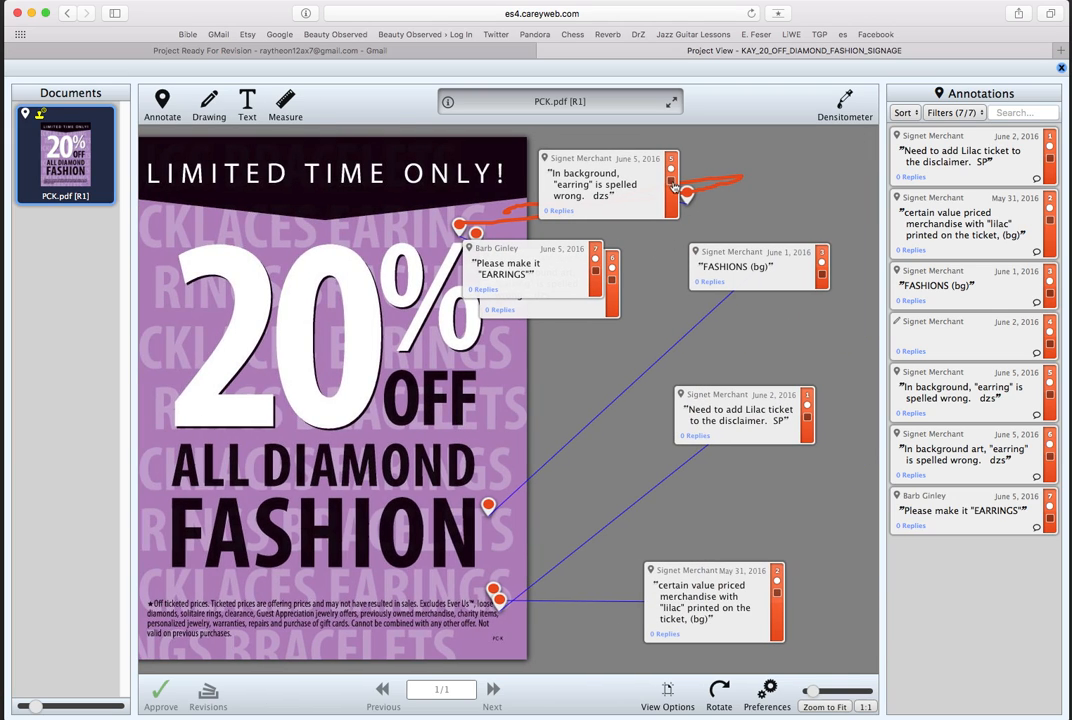
# Check off EARRINGS annotations 5, 7 and 6, moving a callout to reach annotation 6.
pyautogui.click(659, 193)
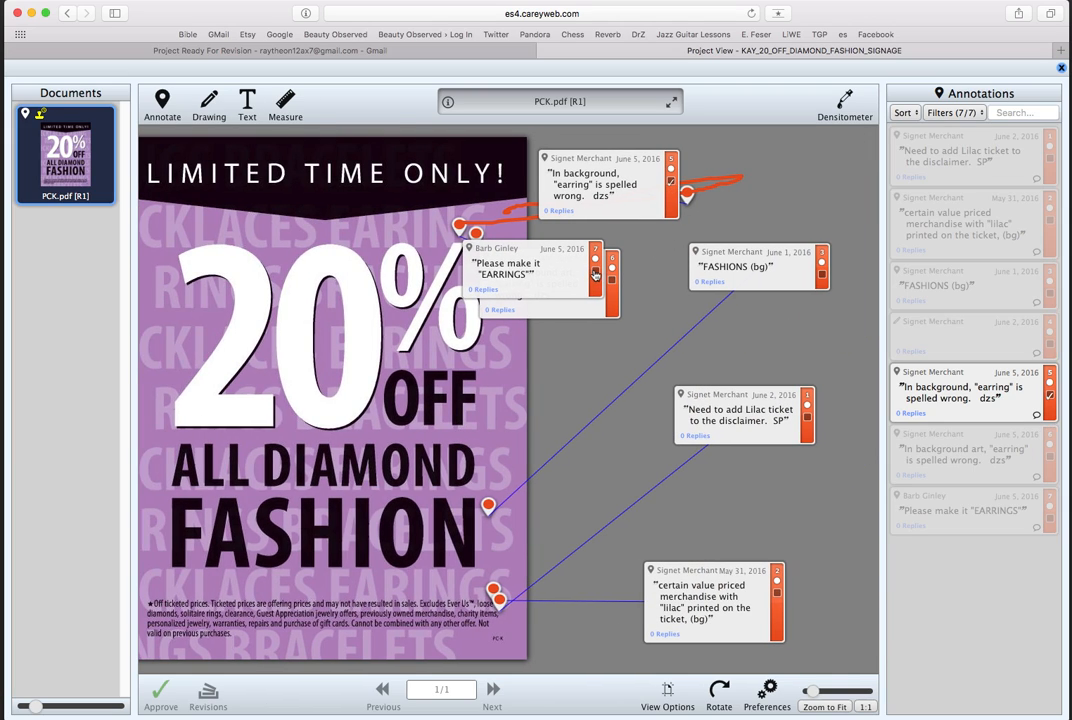
pyautogui.click(600, 288)
pyautogui.moveTo(577, 293); pyautogui.dragTo(454, 195)
pyautogui.click(612, 281)
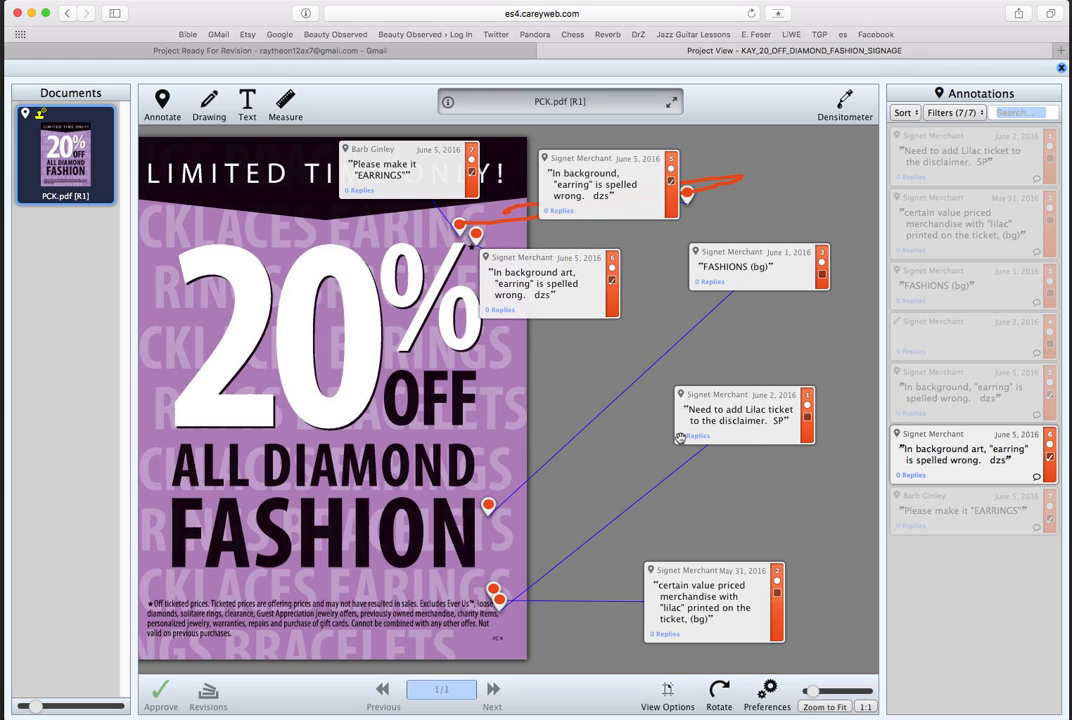
pyautogui.click(556, 395)
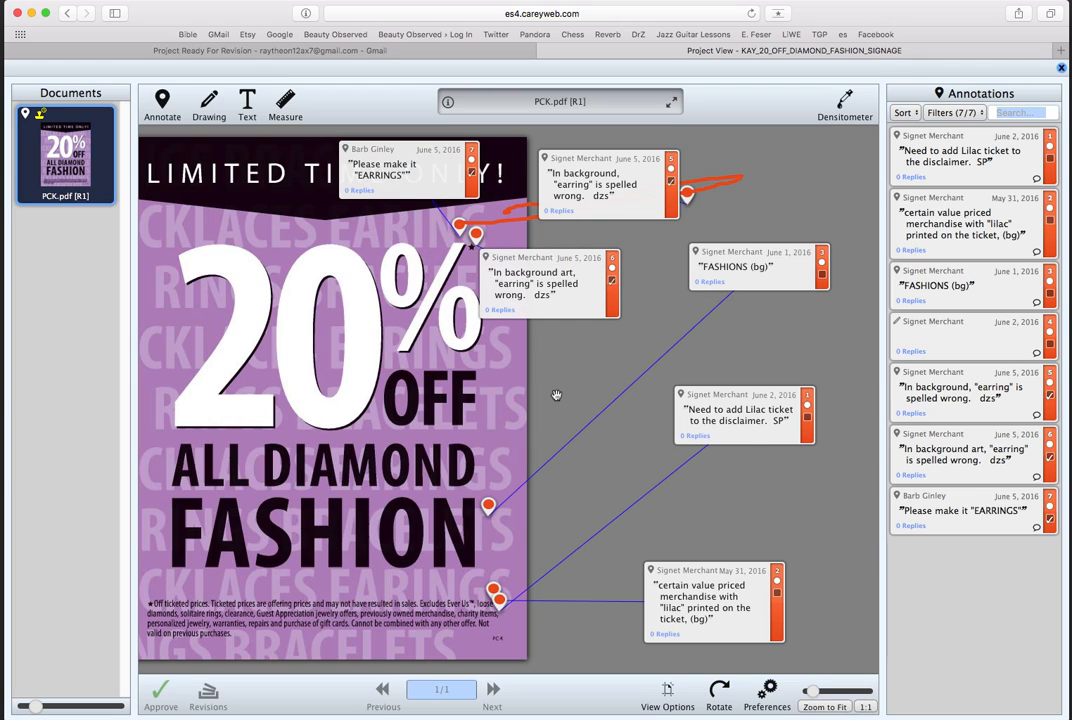
# Close the proof viewer and select the Designer PDFs folder.
pyautogui.click(1061, 69)
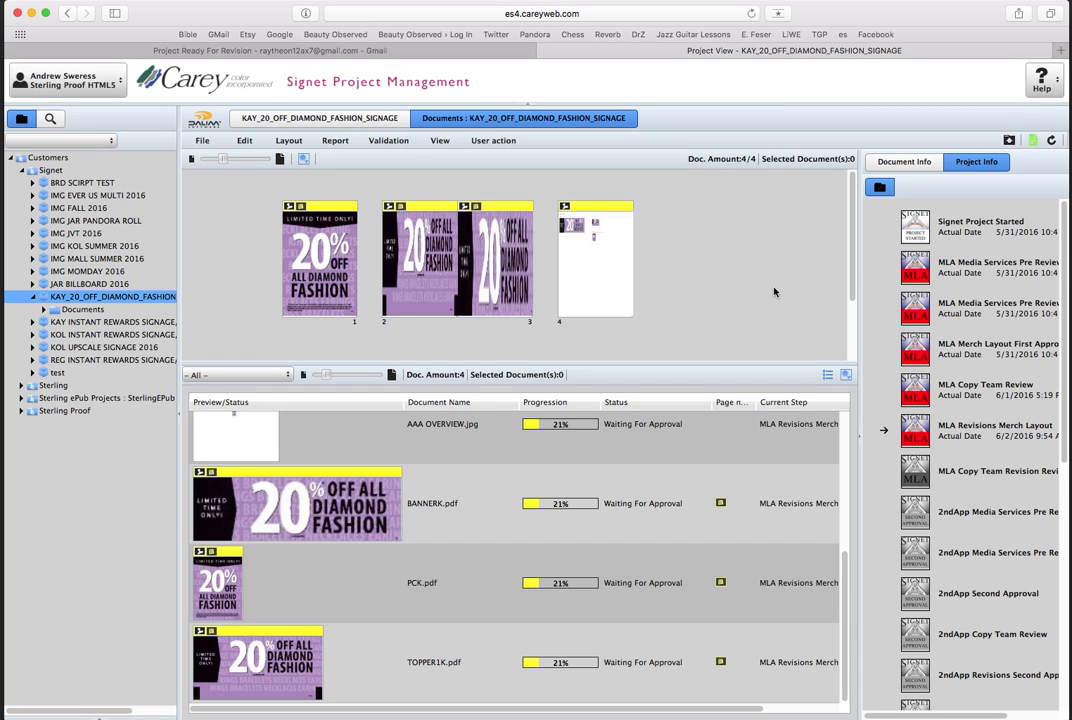
pyautogui.scroll(4, 488, 510)
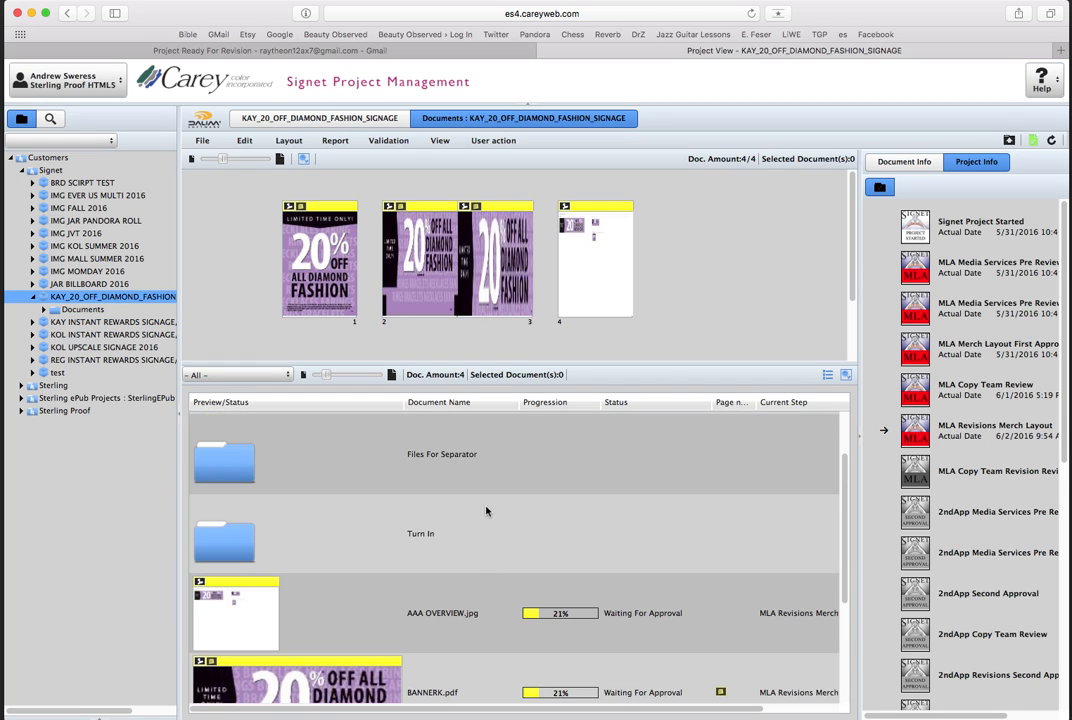
pyautogui.scroll(1, 487, 511)
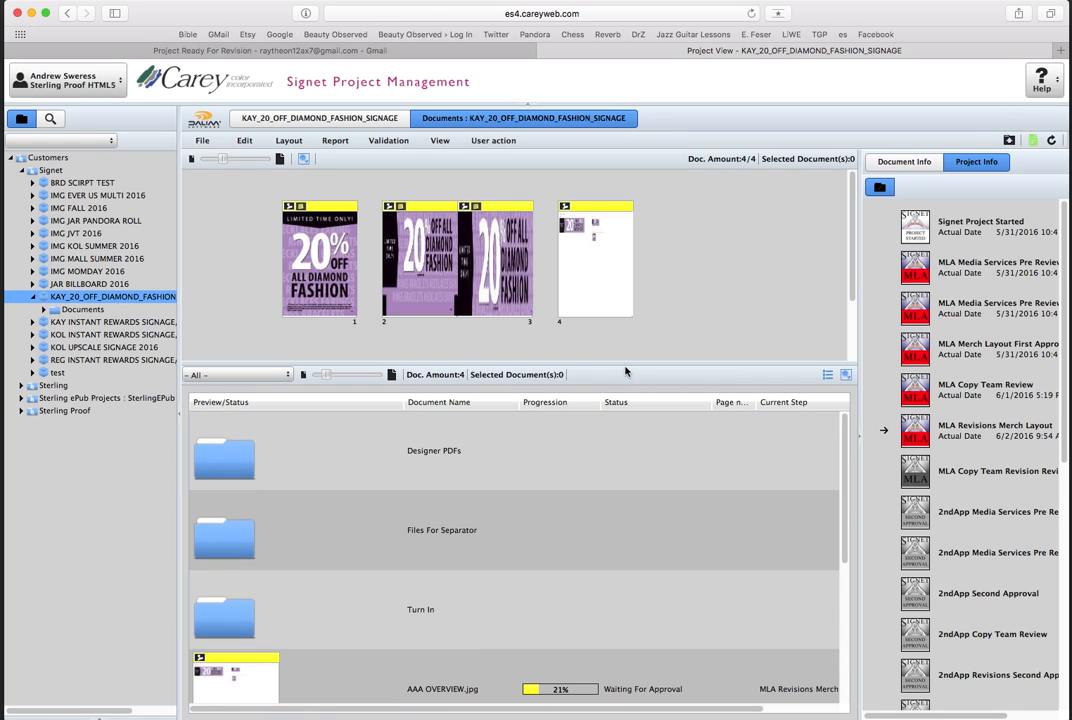
pyautogui.click(226, 467)
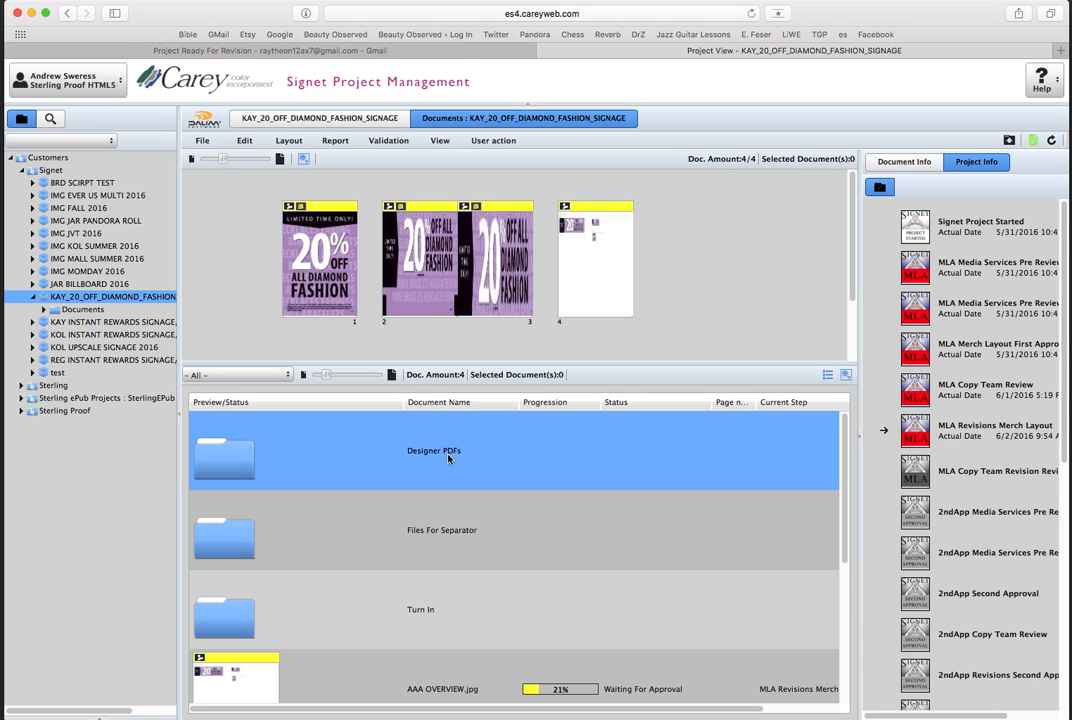
# Open the Designer PDFs folder, browse its Designer PDFs, Settings and Documents tabs, and open the upload window.
pyautogui.doubleClick(235, 461)
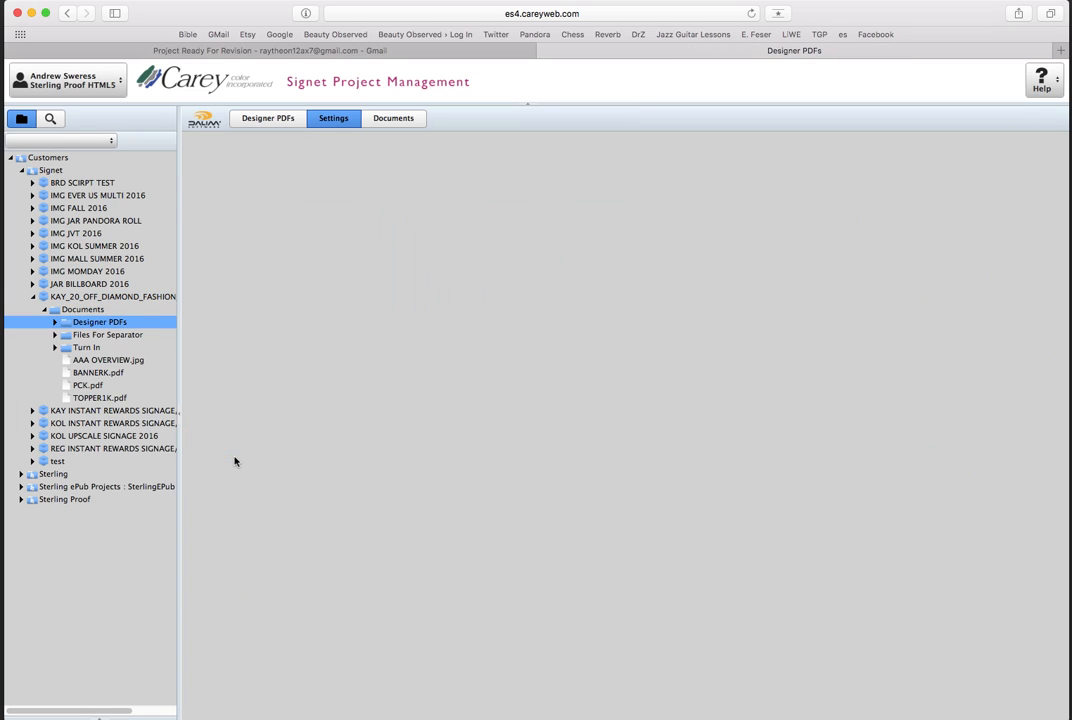
pyautogui.click(376, 118)
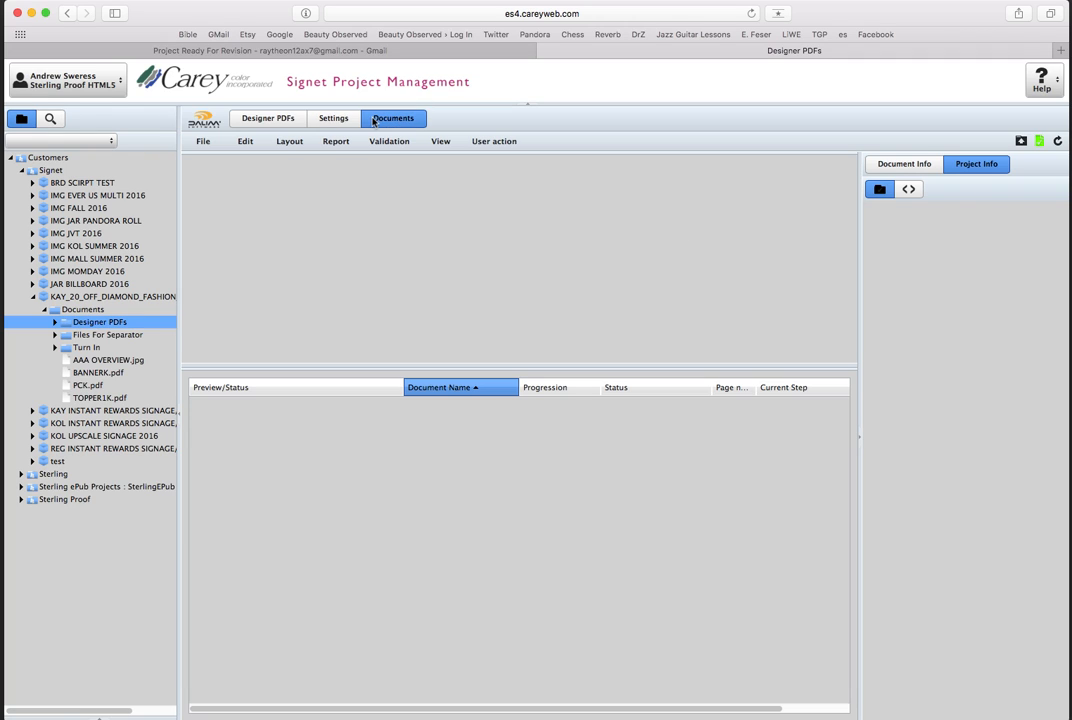
pyautogui.click(268, 118)
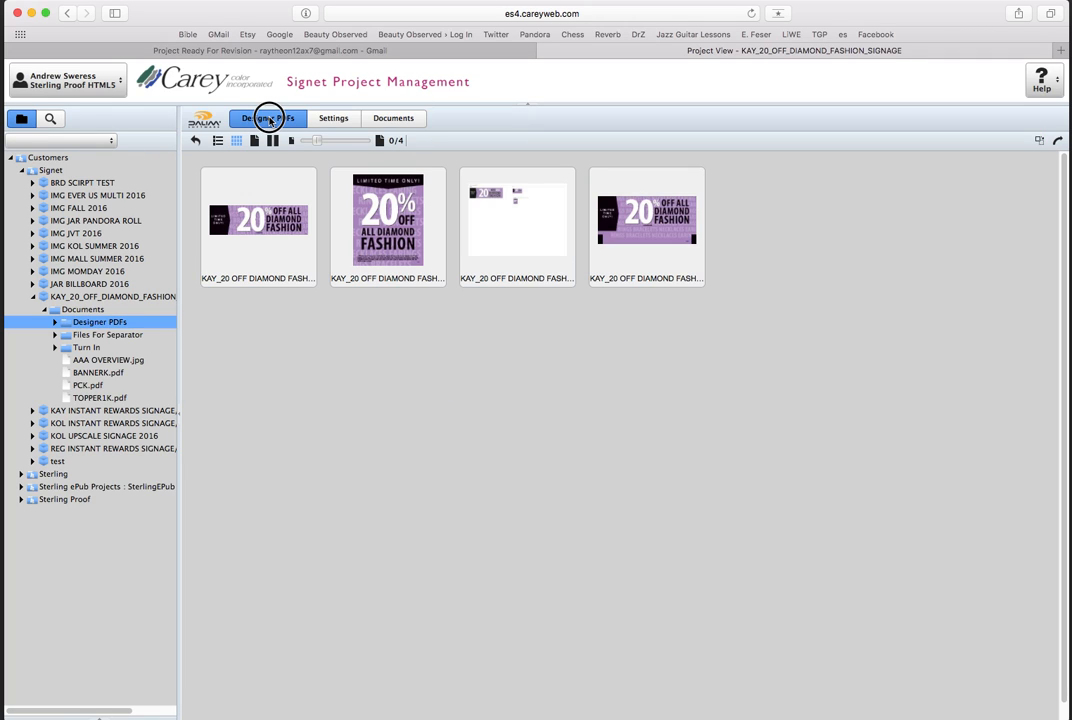
pyautogui.click(331, 118)
pyautogui.click(392, 118)
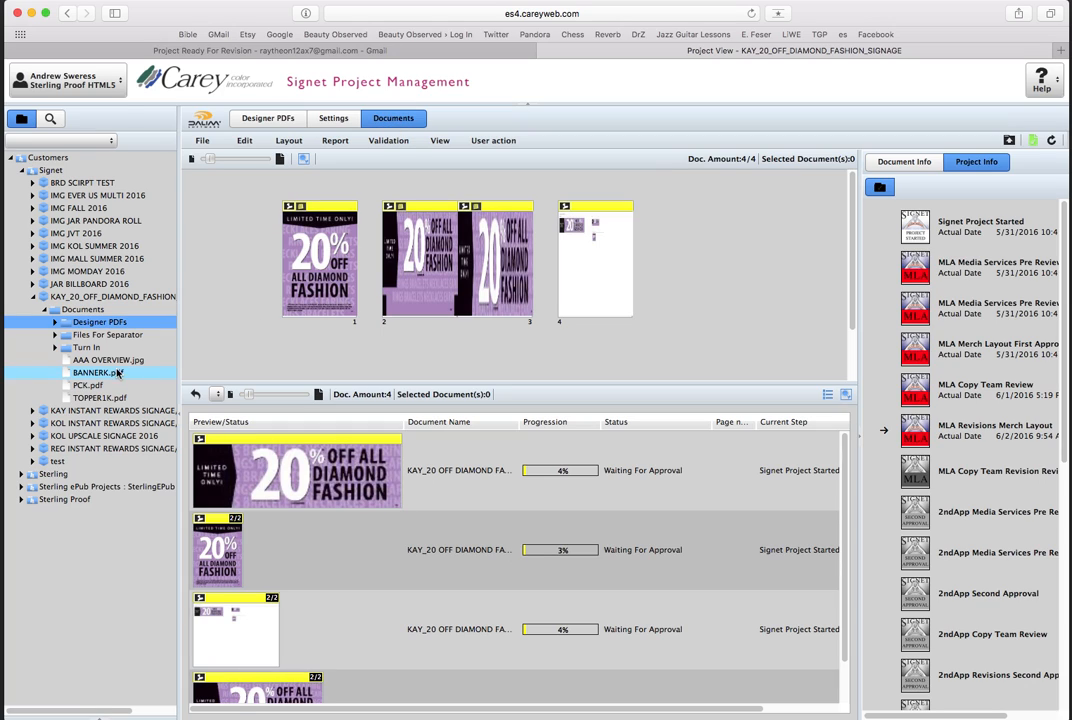
pyautogui.click(404, 120)
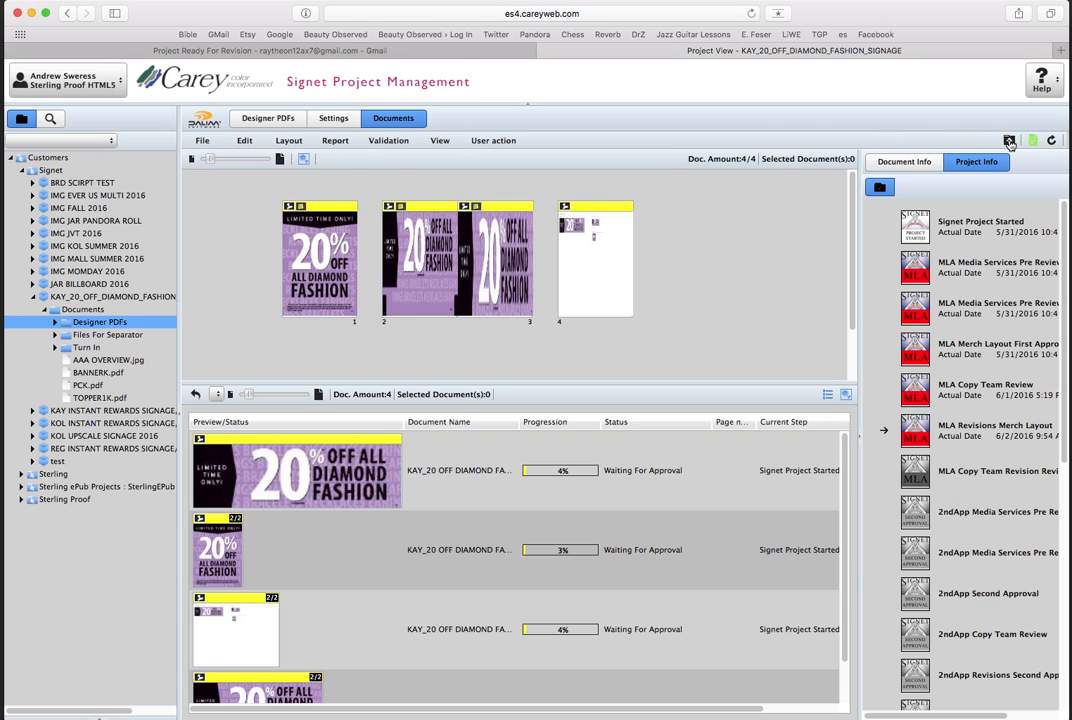
# Upload the corrected KAY_20 OFF DIAMOND FASHION_PC_ML.pdf into the Designer PDFs folder.
pyautogui.click(1010, 141)
pyautogui.moveTo(559, 362); pyautogui.dragTo(566, 210)
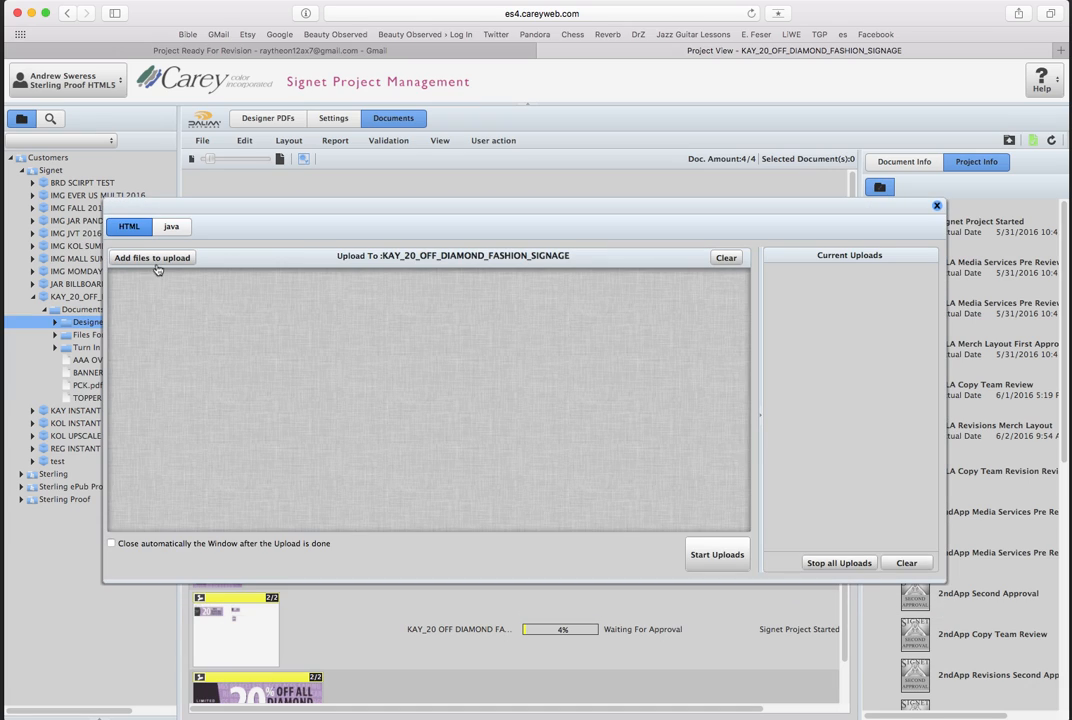
pyautogui.click(152, 259)
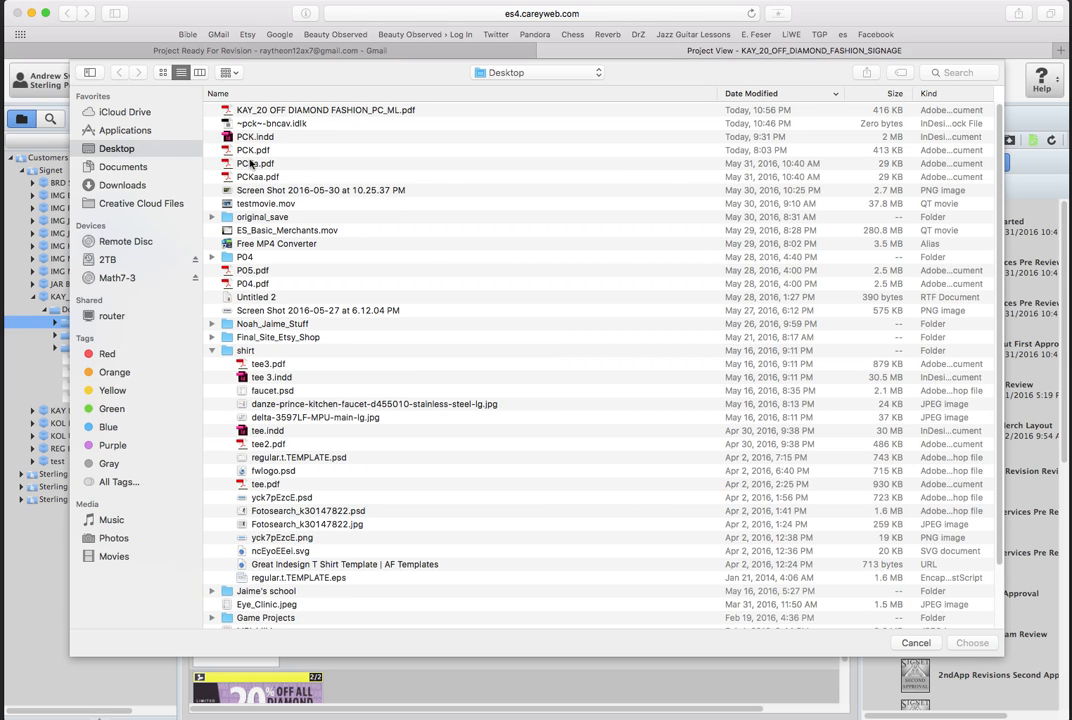
pyautogui.click(216, 148)
pyautogui.click(353, 110)
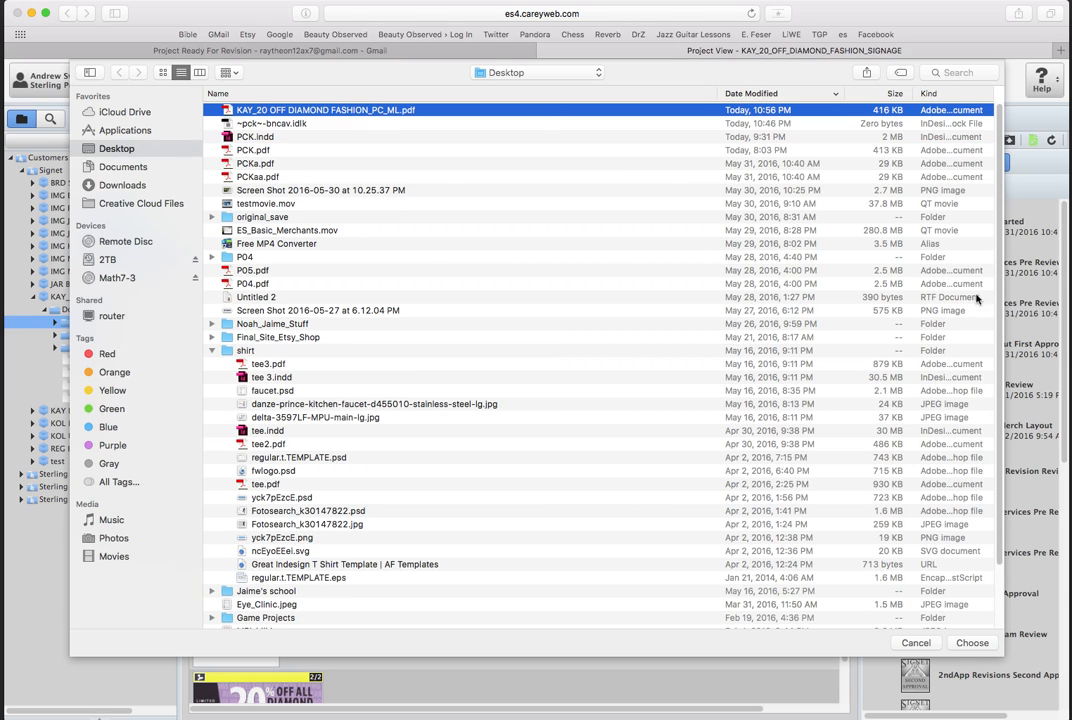
pyautogui.click(969, 642)
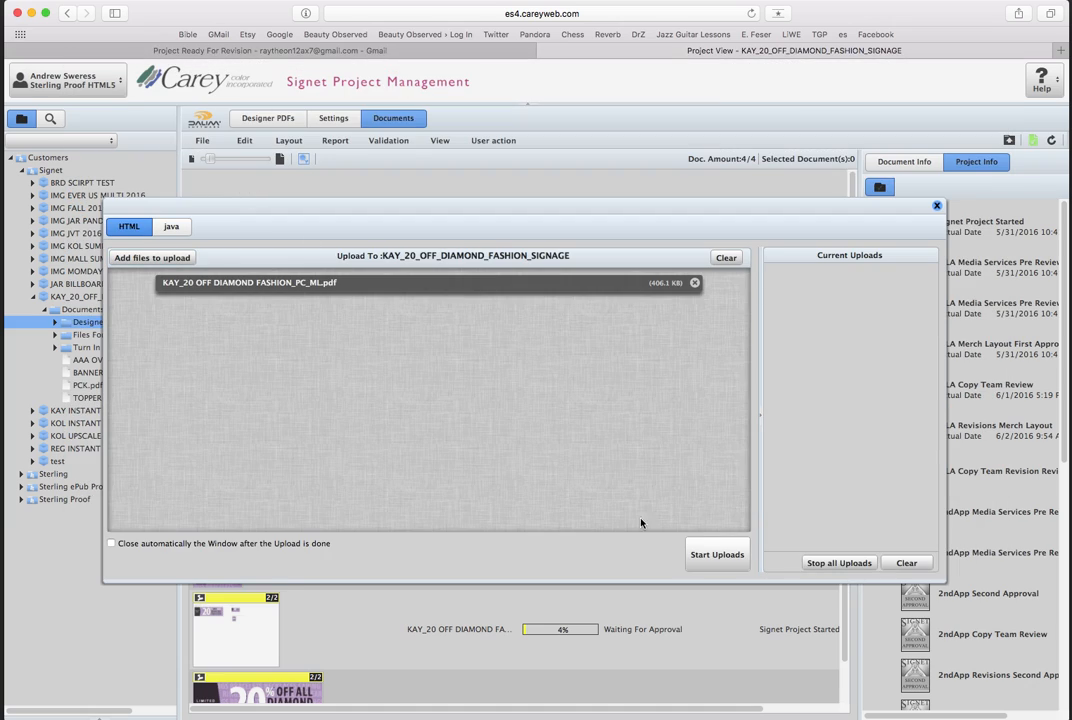
pyautogui.click(707, 555)
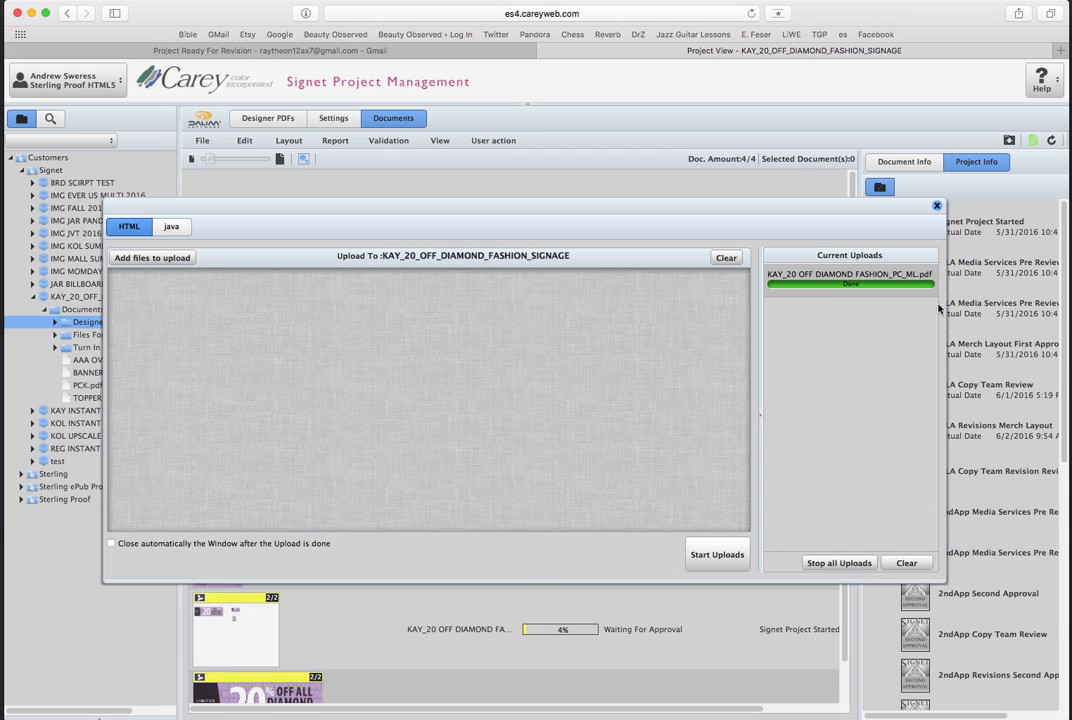
pyautogui.click(937, 206)
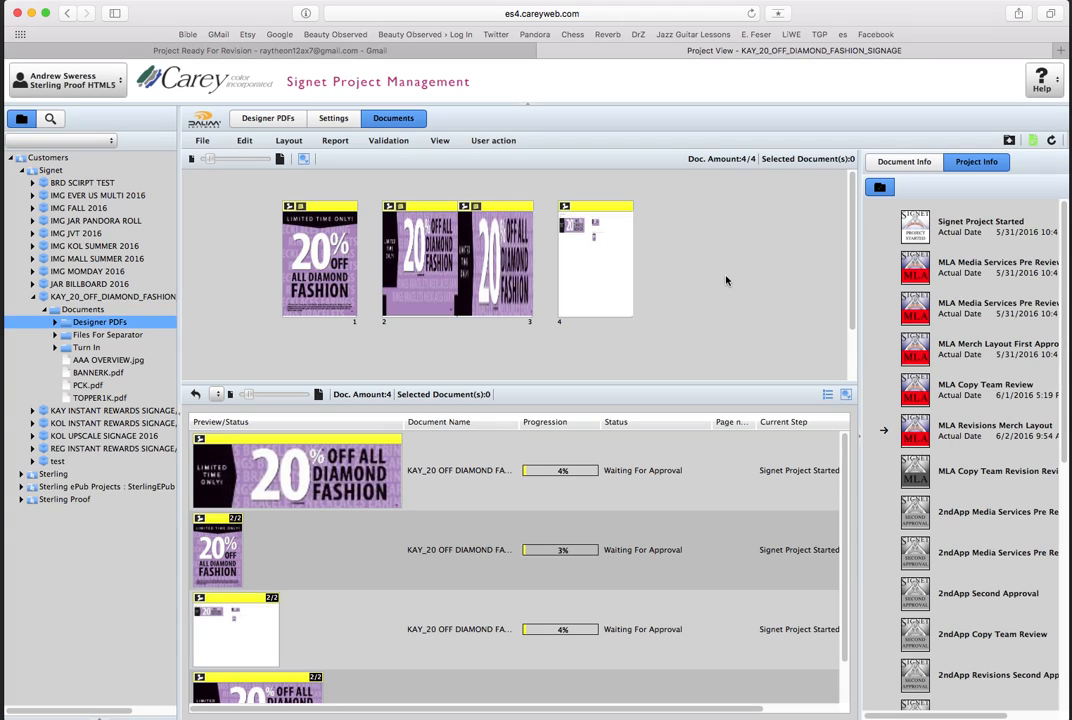
# Preview the uploaded revision 3/3 to confirm the sign shows EARRINGS, then return to the documents.
pyautogui.scroll(-2, 479, 545)
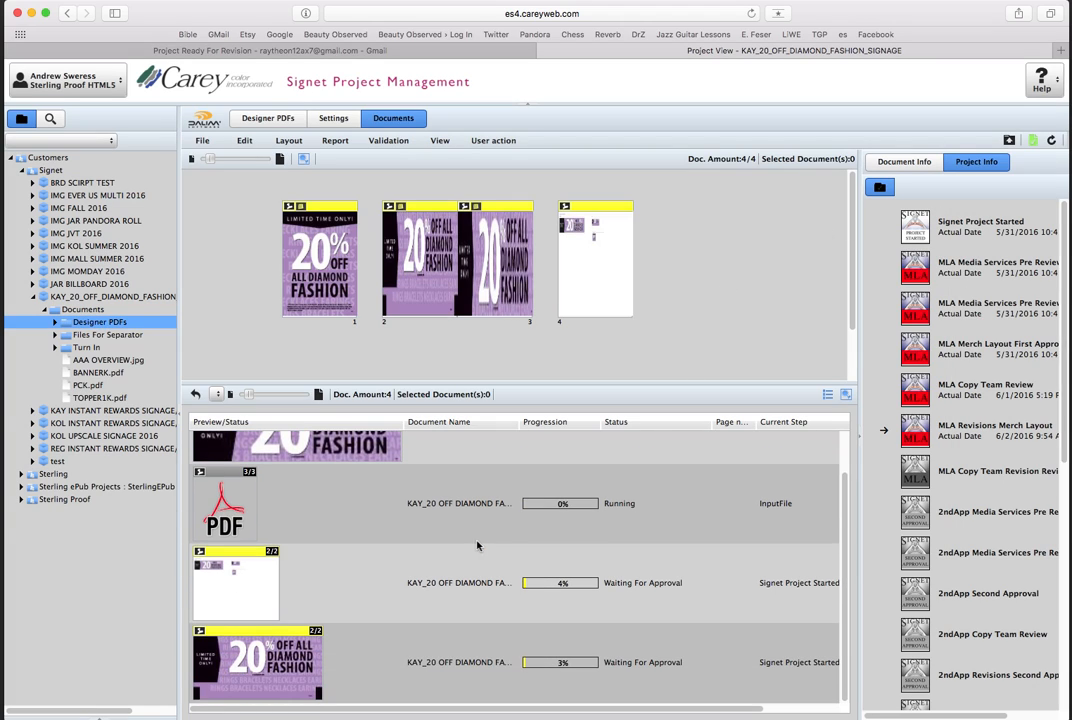
pyautogui.click(264, 484)
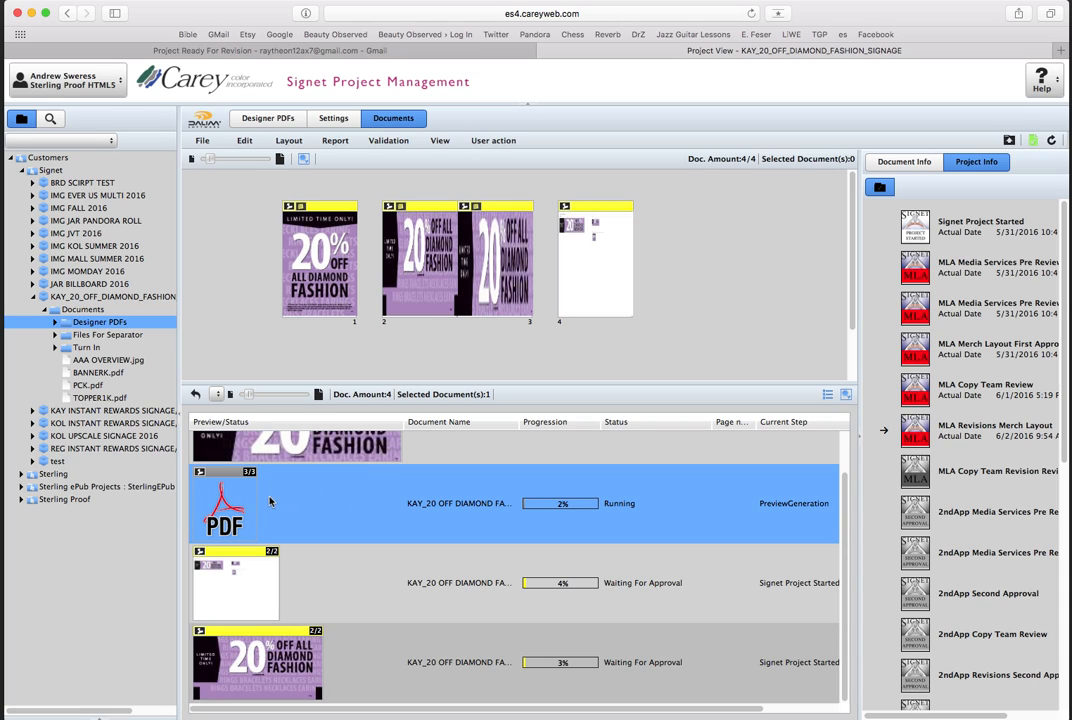
pyautogui.doubleClick(216, 516)
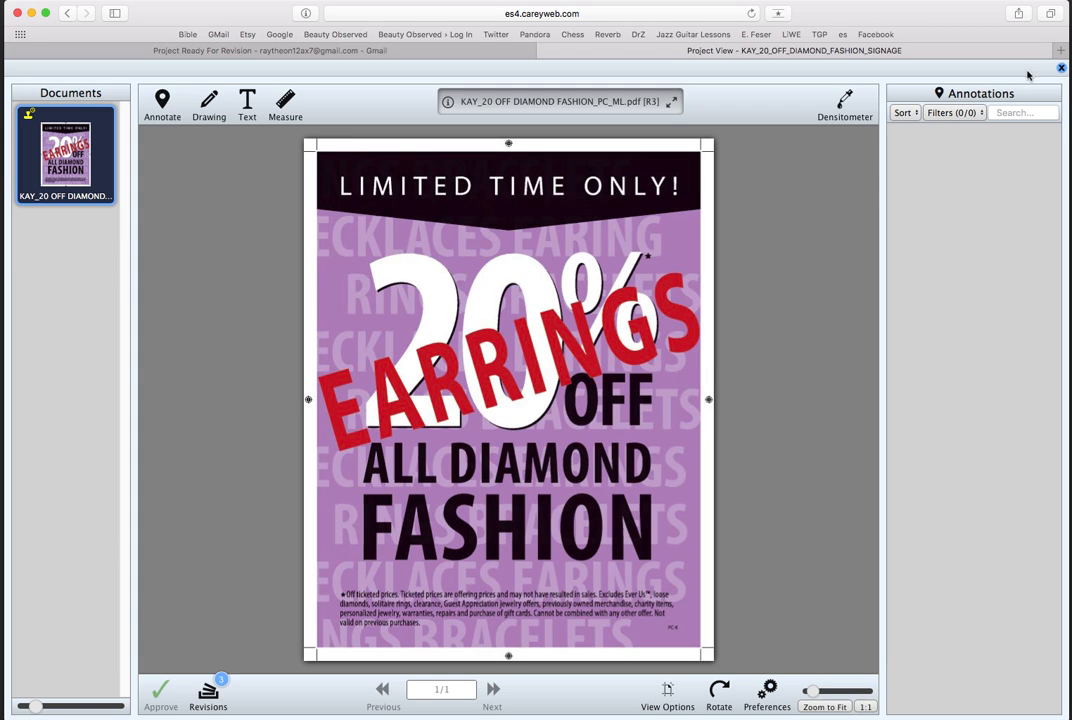
pyautogui.click(1060, 67)
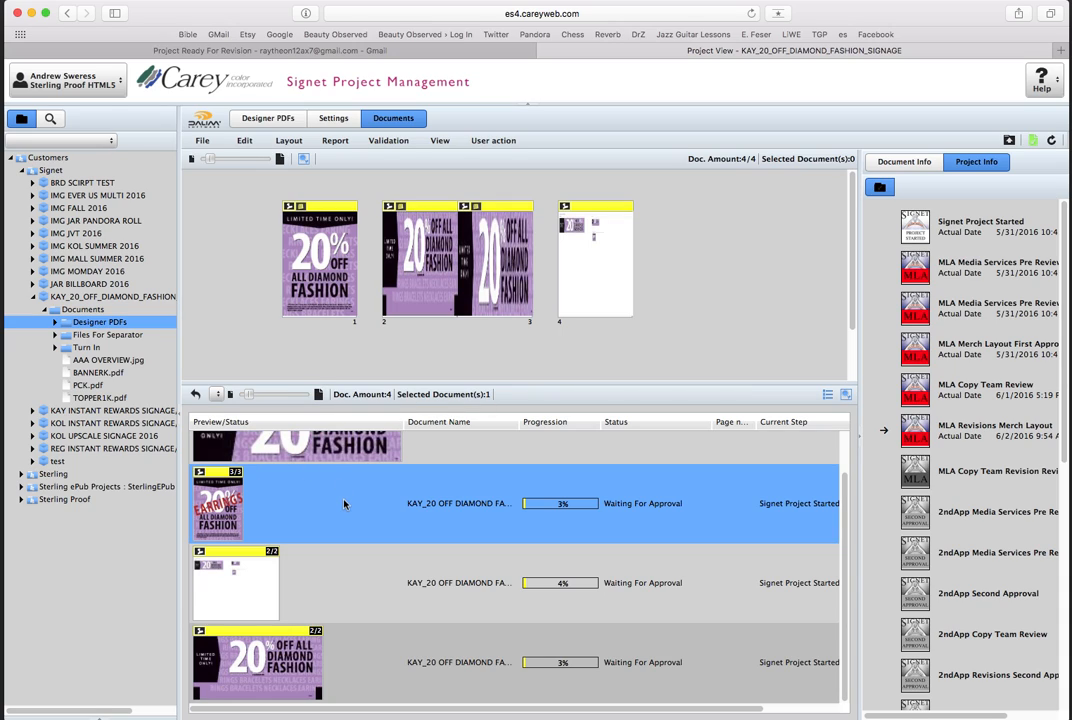
pyautogui.scroll(2, 344, 503)
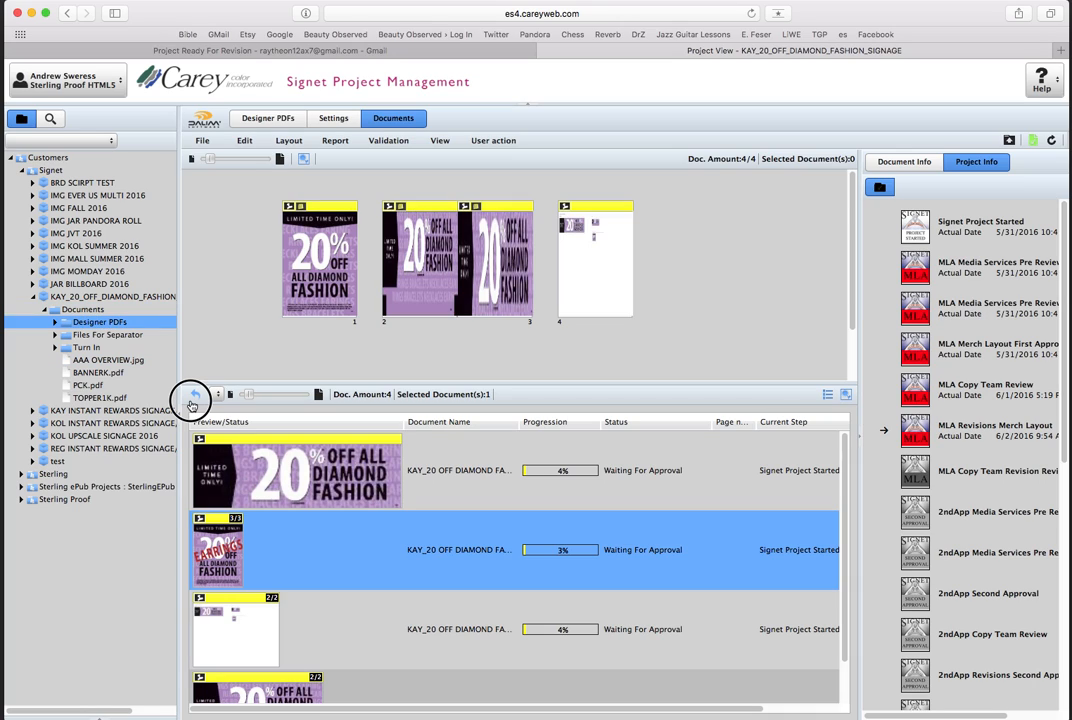
# Browse the KAY_20_OFF_DIAMOND_FASHION project's Designer PDFs folder, then return to the project's top level.
pyautogui.click(193, 398)
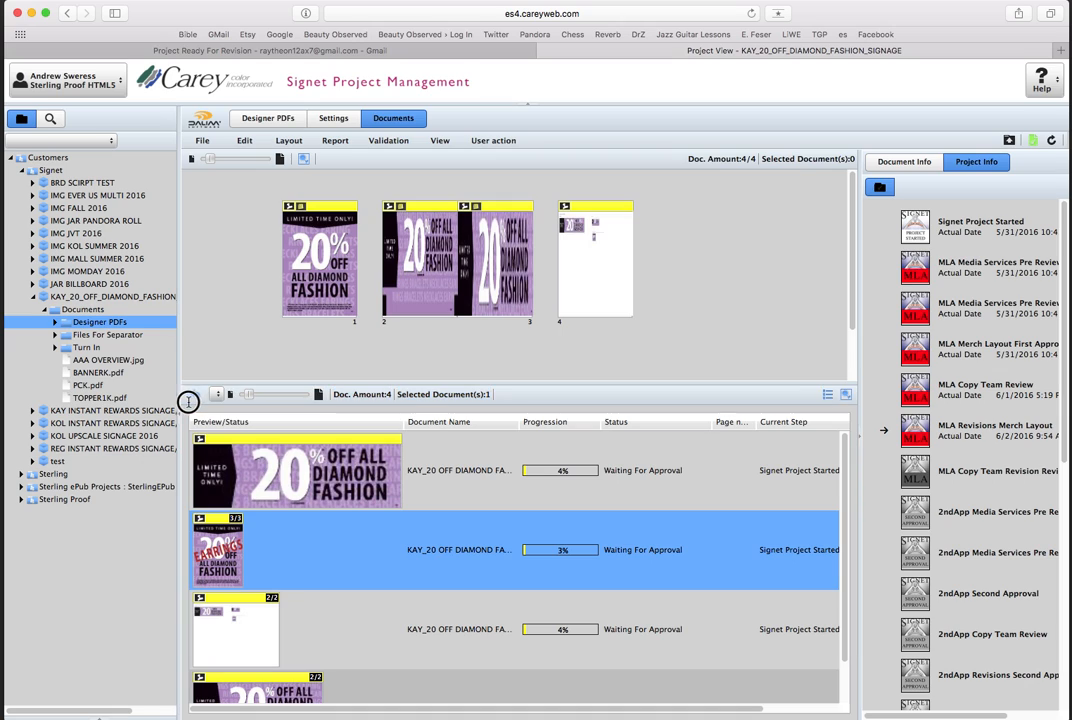
pyautogui.moveTo(176, 402); pyautogui.dragTo(90, 297)
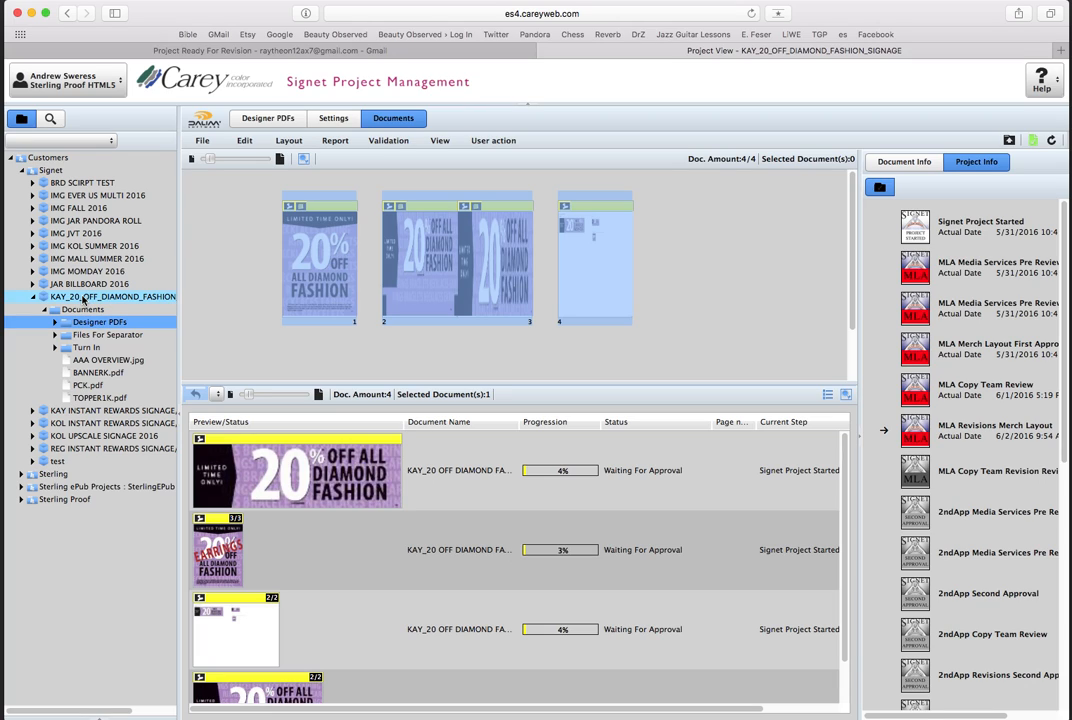
pyautogui.moveTo(84, 299); pyautogui.dragTo(84, 297)
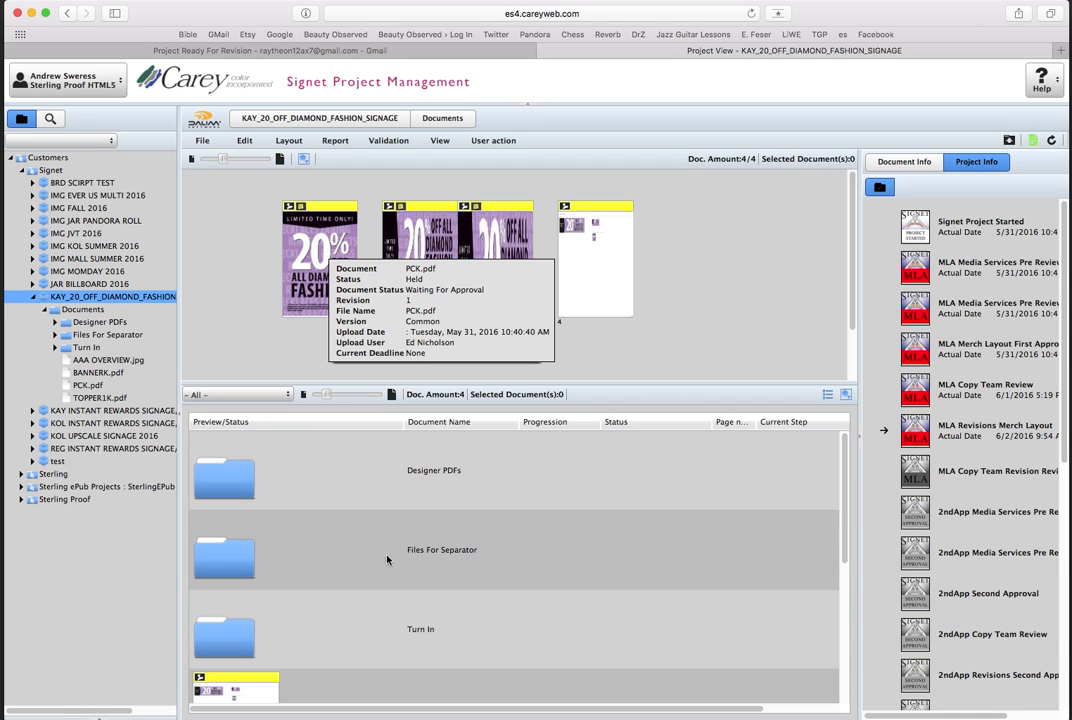
pyautogui.doubleClick(240, 479)
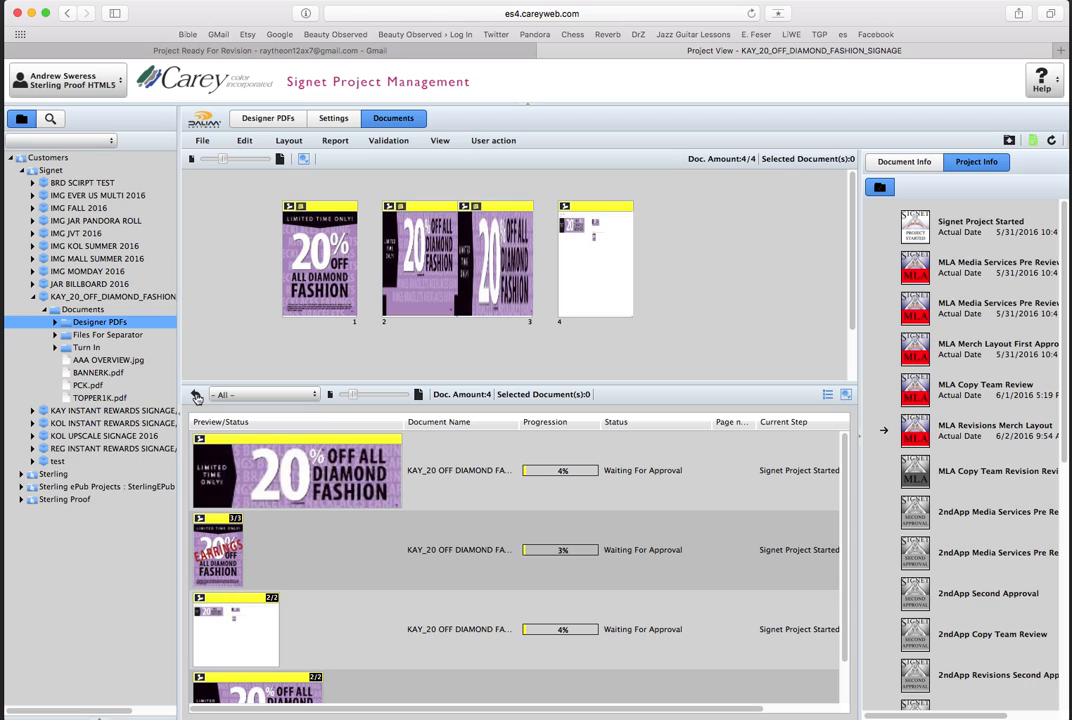
pyautogui.click(197, 397)
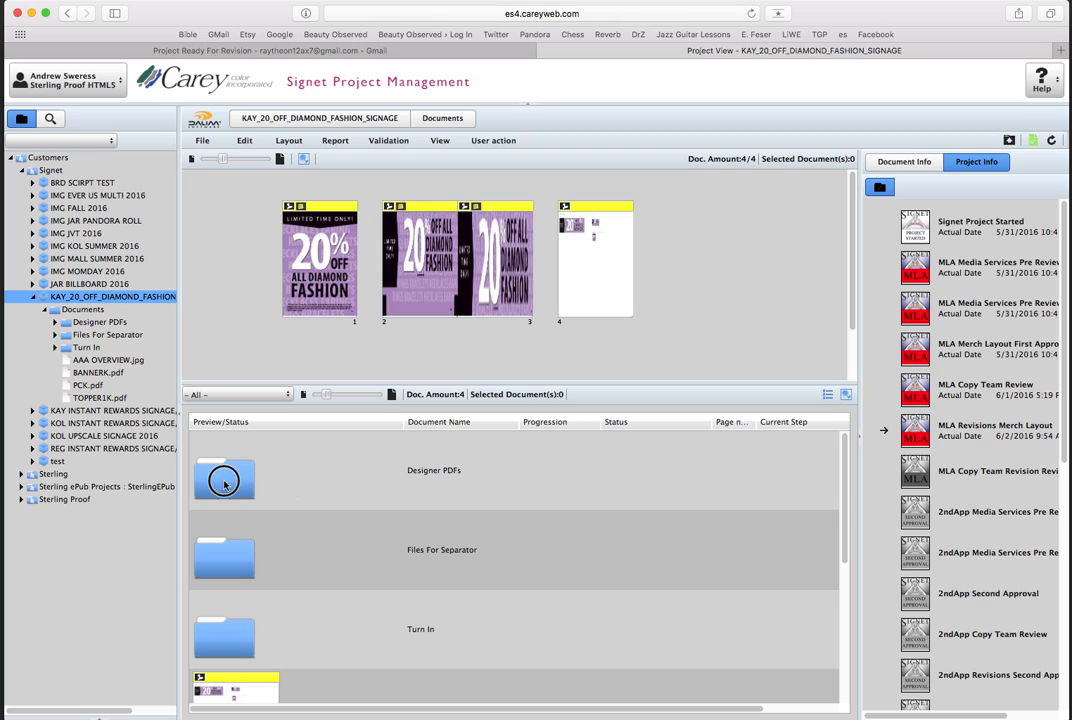
pyautogui.doubleClick(292, 486)
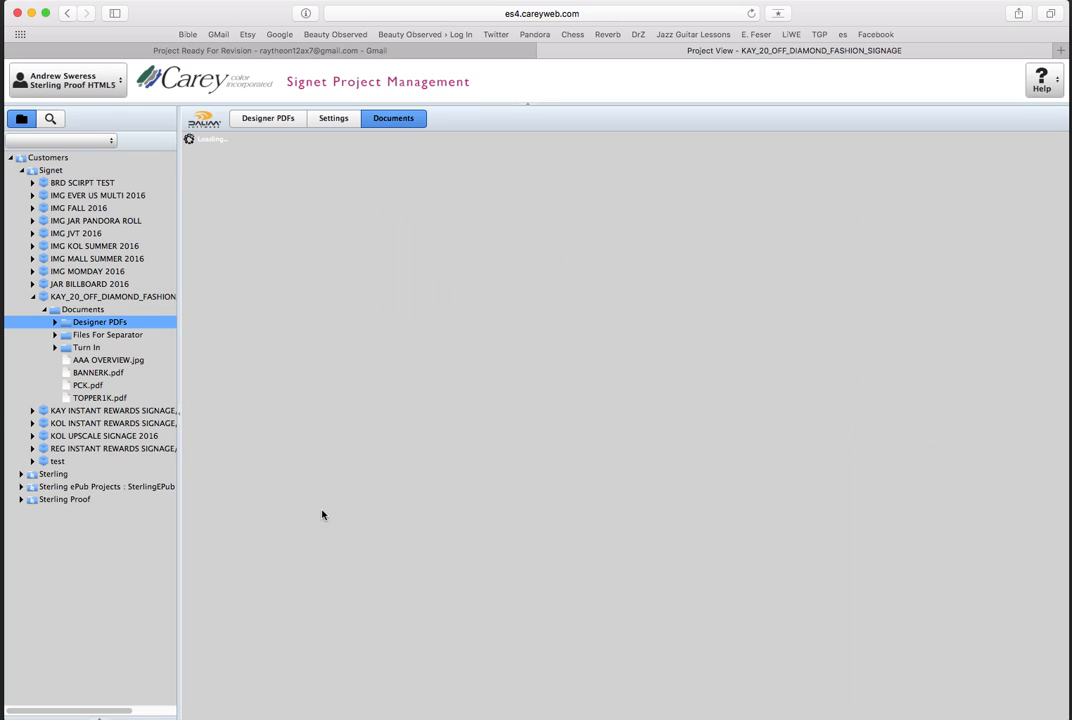
pyautogui.click(72, 310)
pyautogui.click(75, 297)
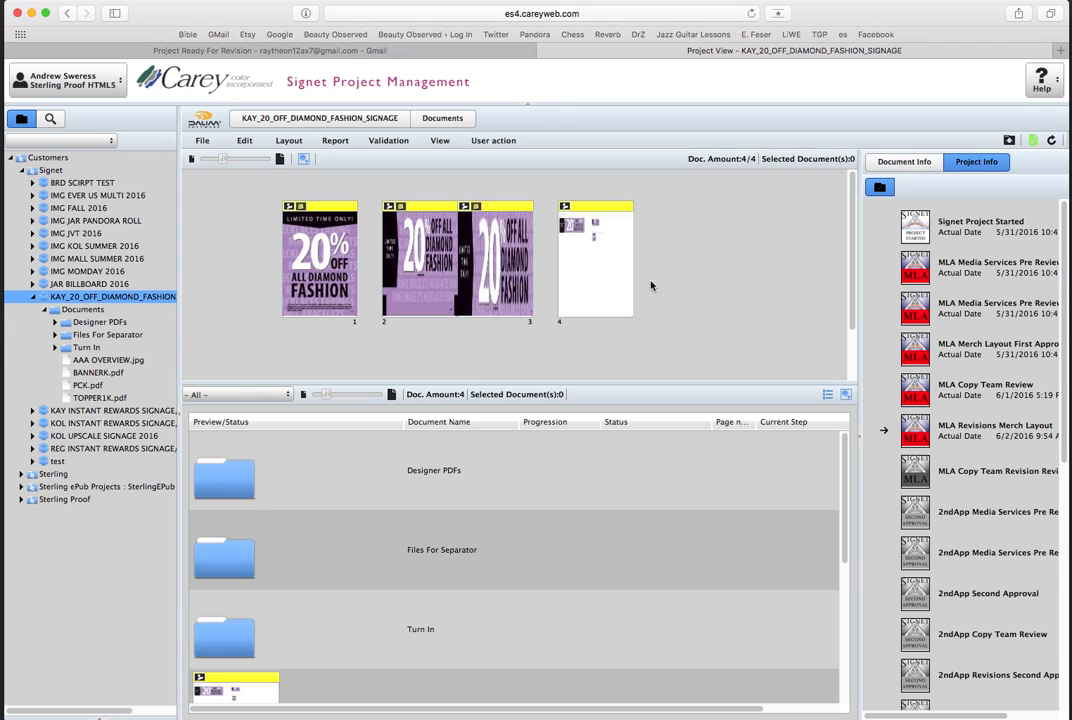
pyautogui.click(231, 249)
pyautogui.scroll(-6, 495, 475)
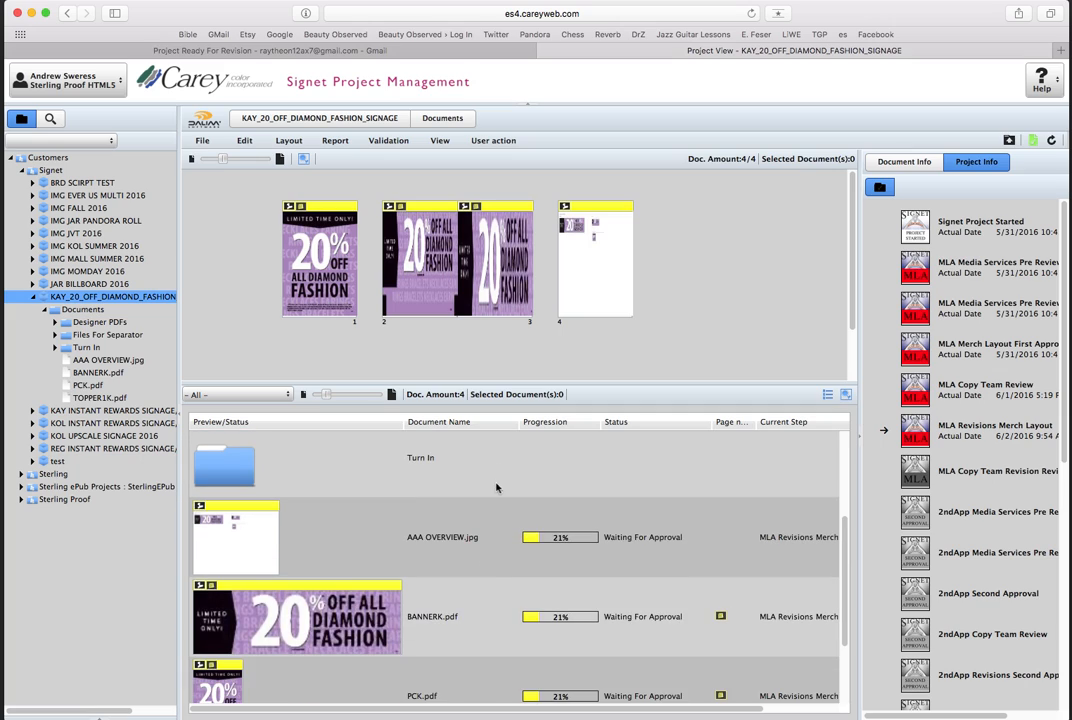
pyautogui.scroll(6, 412, 574)
pyautogui.click(869, 296)
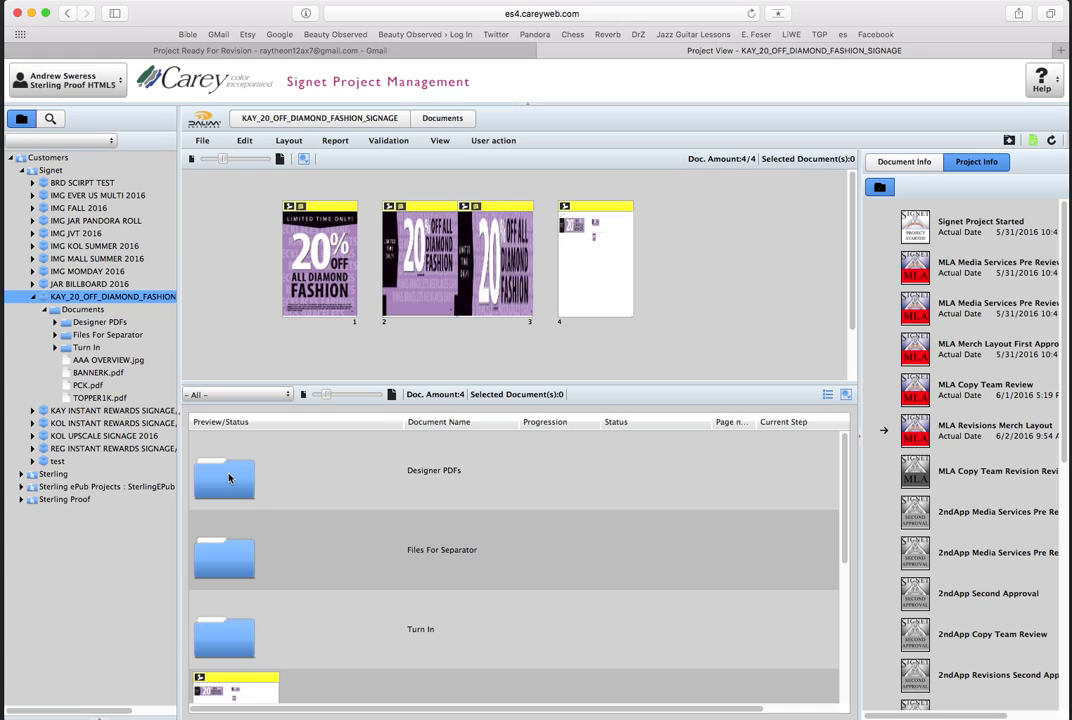
pyautogui.click(483, 487)
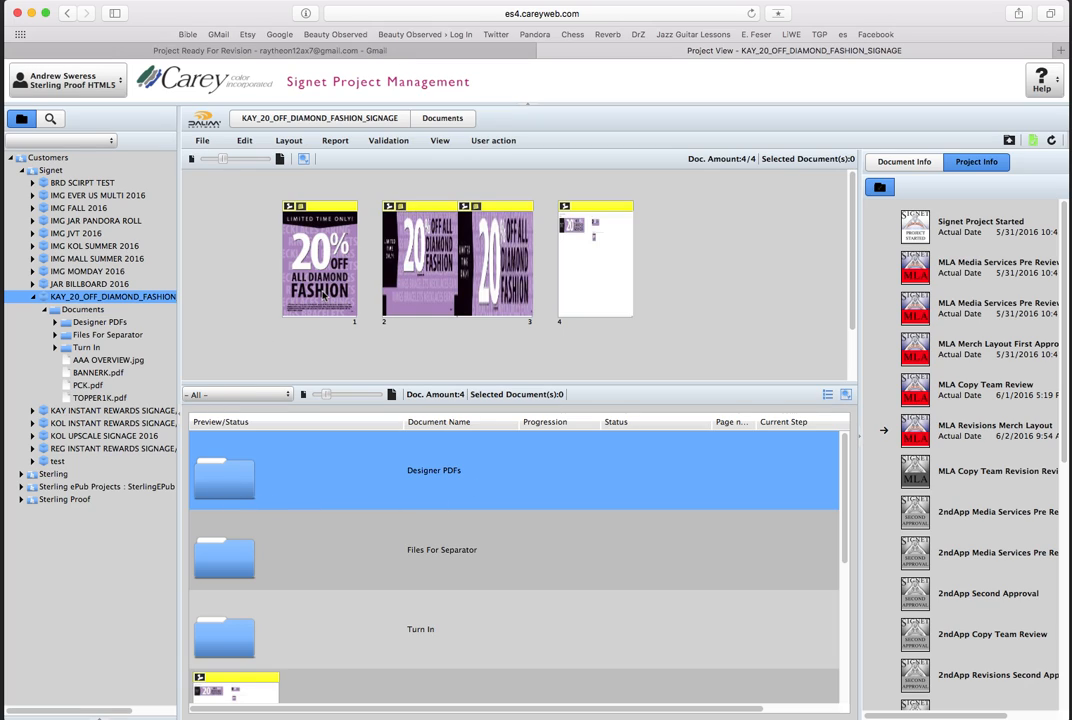
pyautogui.moveTo(323, 296)
pyautogui.moveTo(236, 248); pyautogui.dragTo(531, 285)
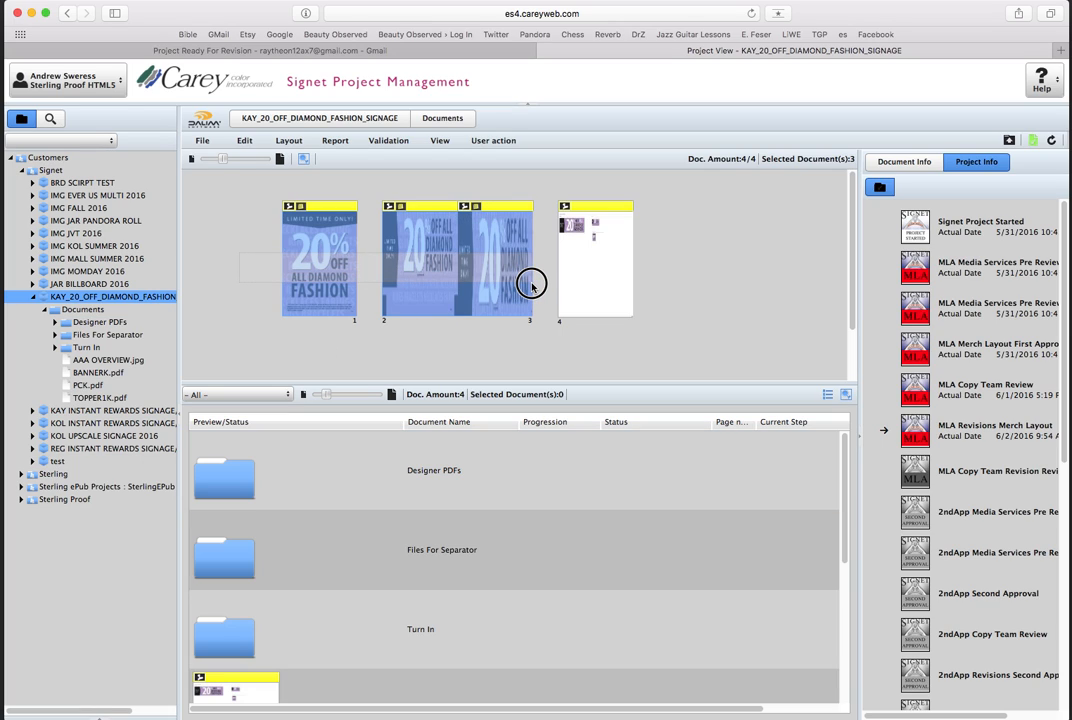
pyautogui.moveTo(531, 285)
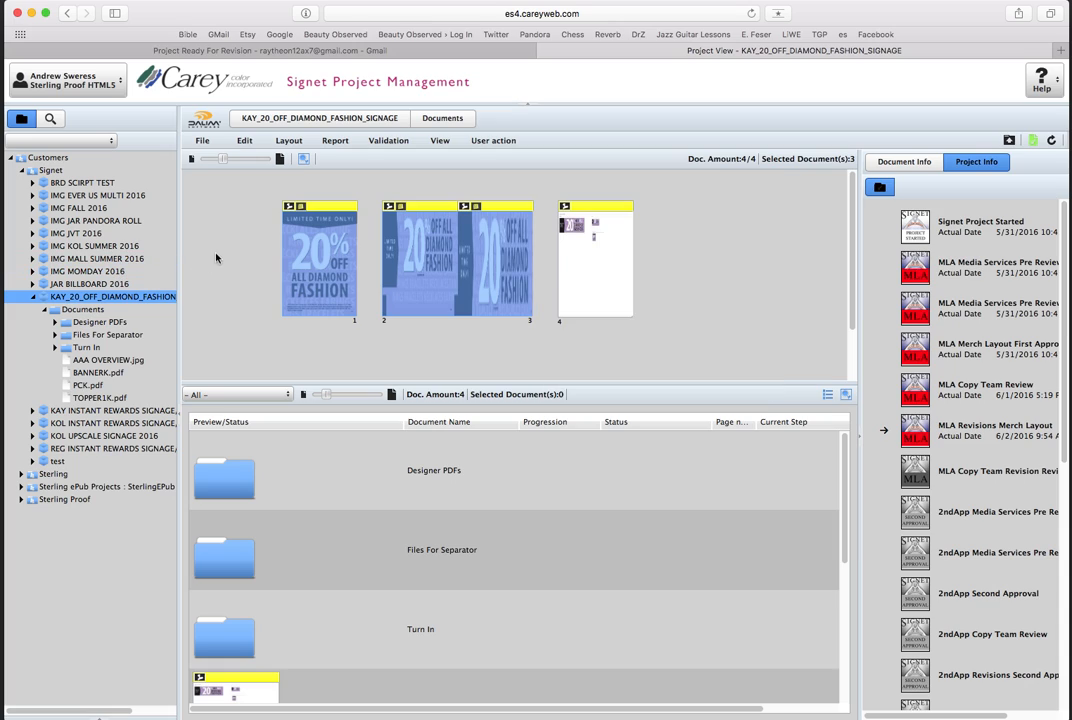
pyautogui.click(295, 279)
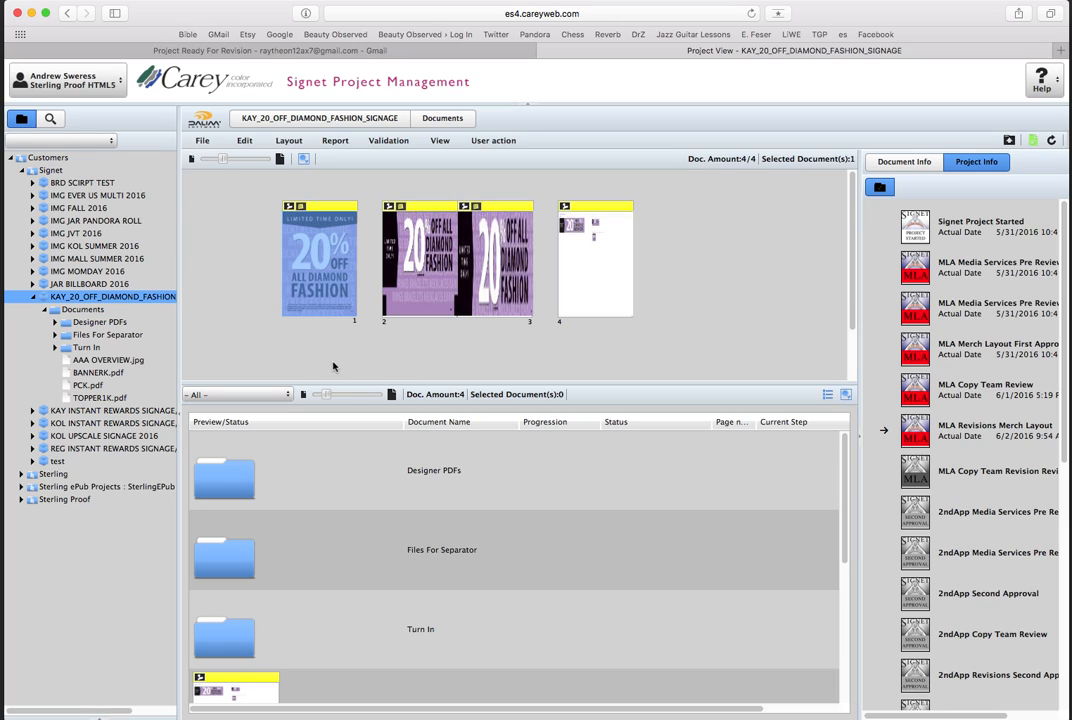
pyautogui.click(242, 262)
pyautogui.moveTo(245, 249); pyautogui.dragTo(503, 301)
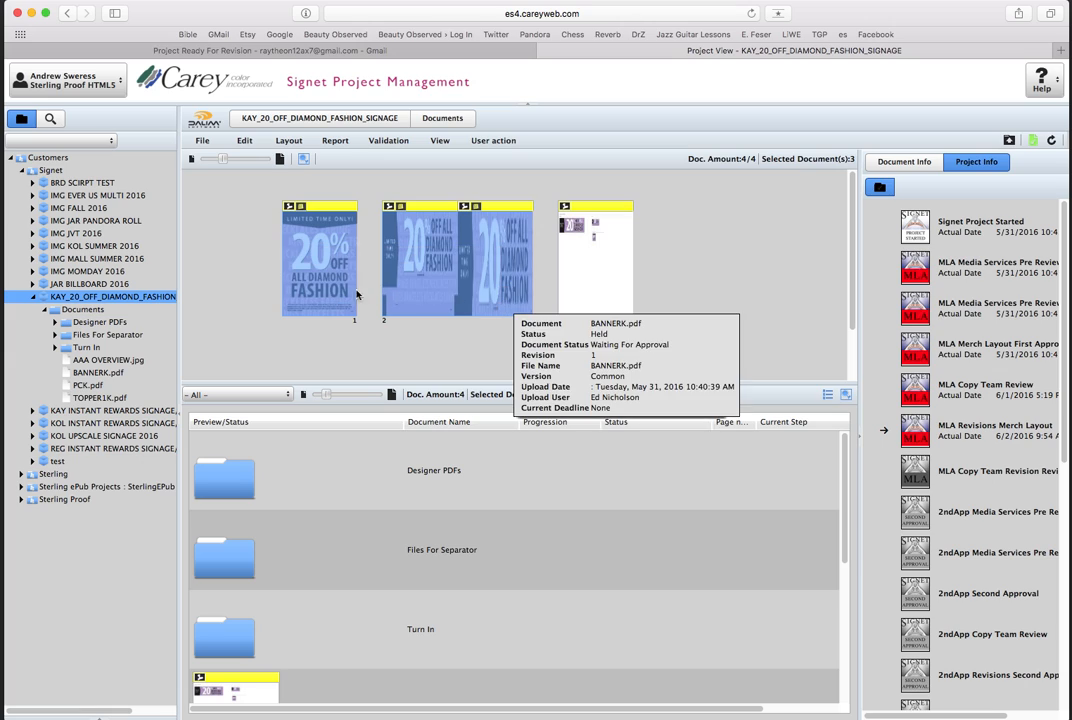
pyautogui.click(236, 250)
pyautogui.moveTo(237, 249); pyautogui.dragTo(510, 318)
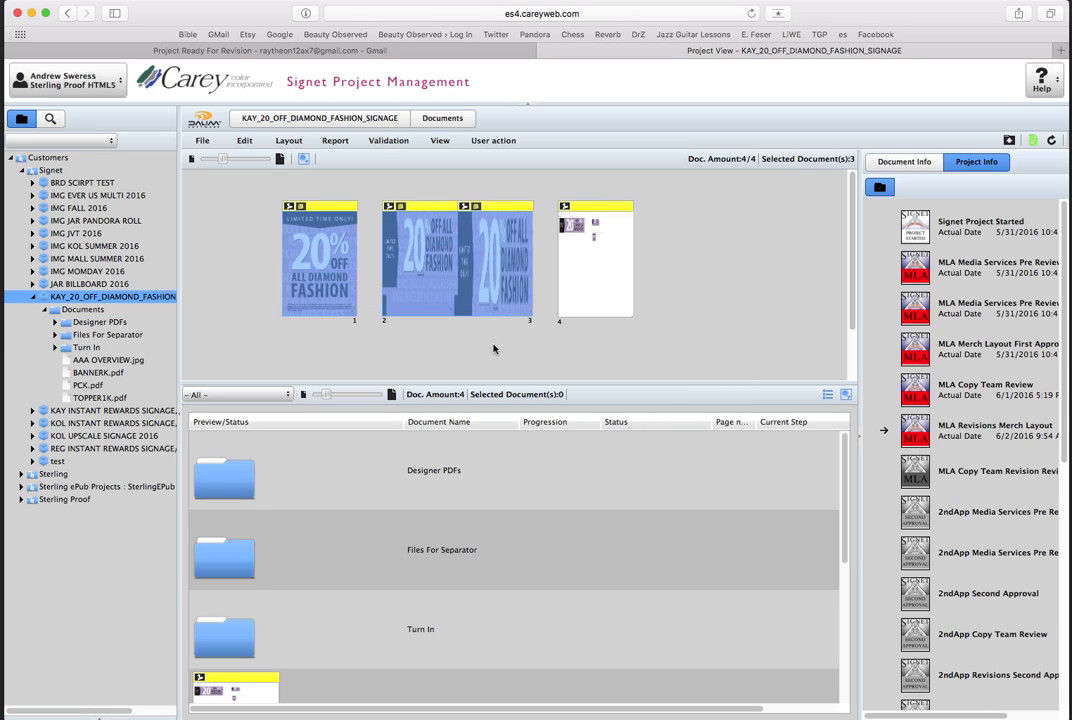
pyautogui.click(229, 484)
pyautogui.moveTo(318, 485); pyautogui.dragTo(285, 318)
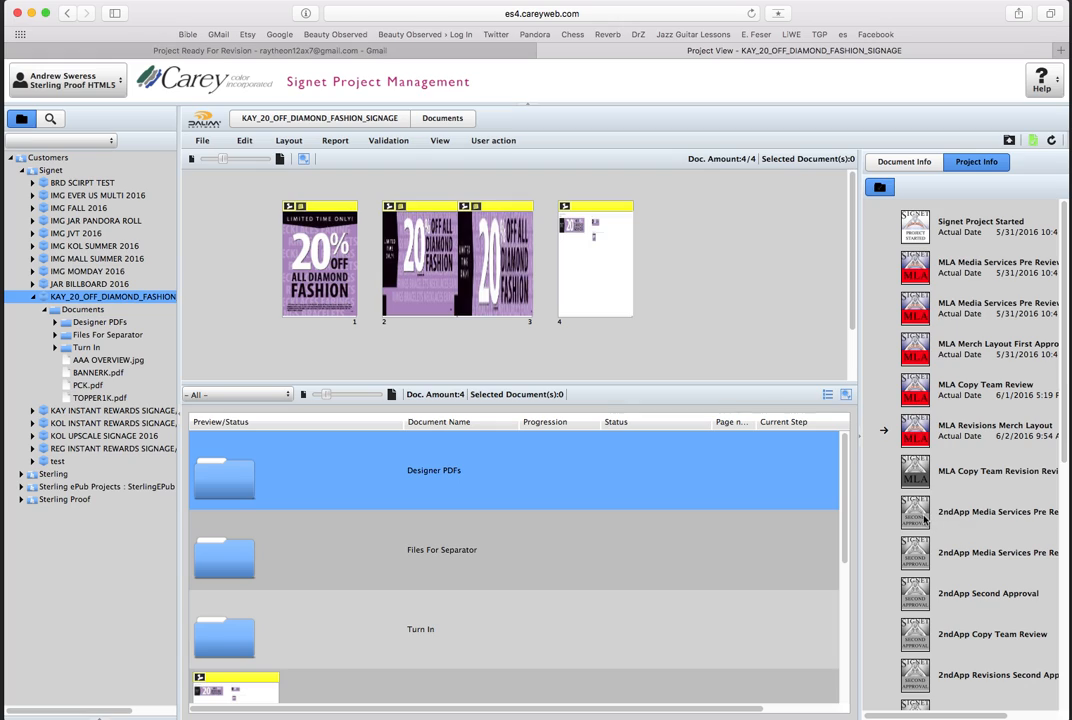
pyautogui.click(749, 343)
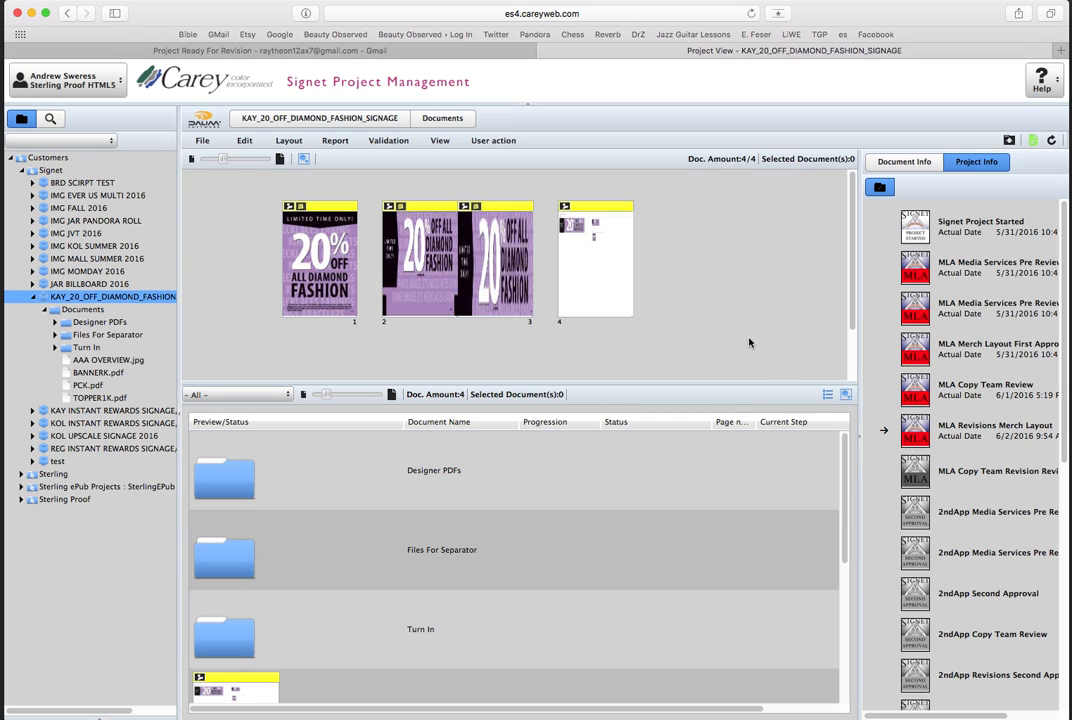